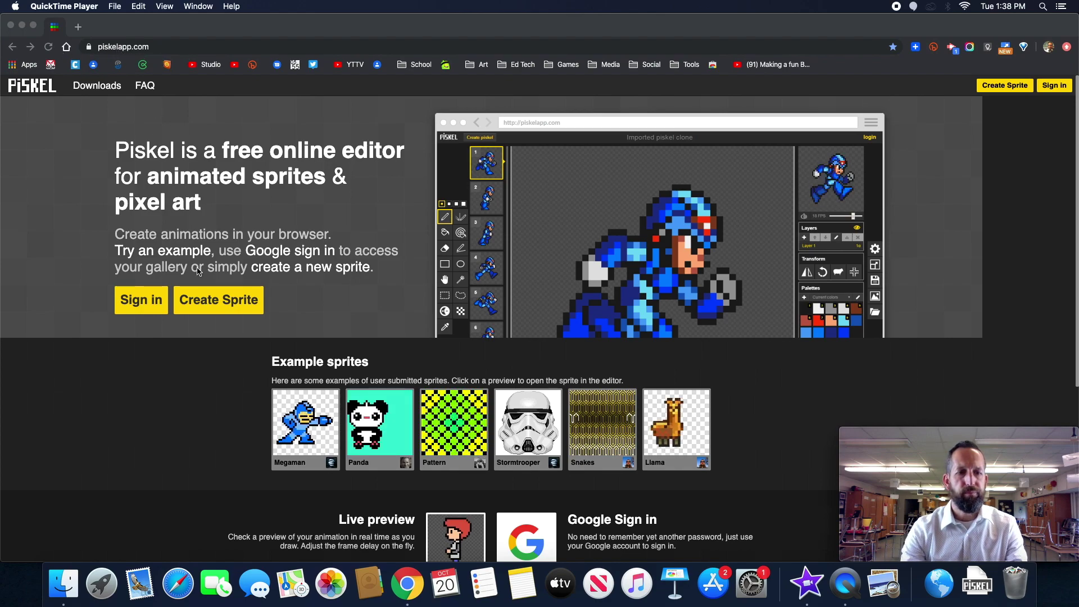
Step: Create a new 32x32 sprite and draw a single 1-pixel test dot
click(214, 303)
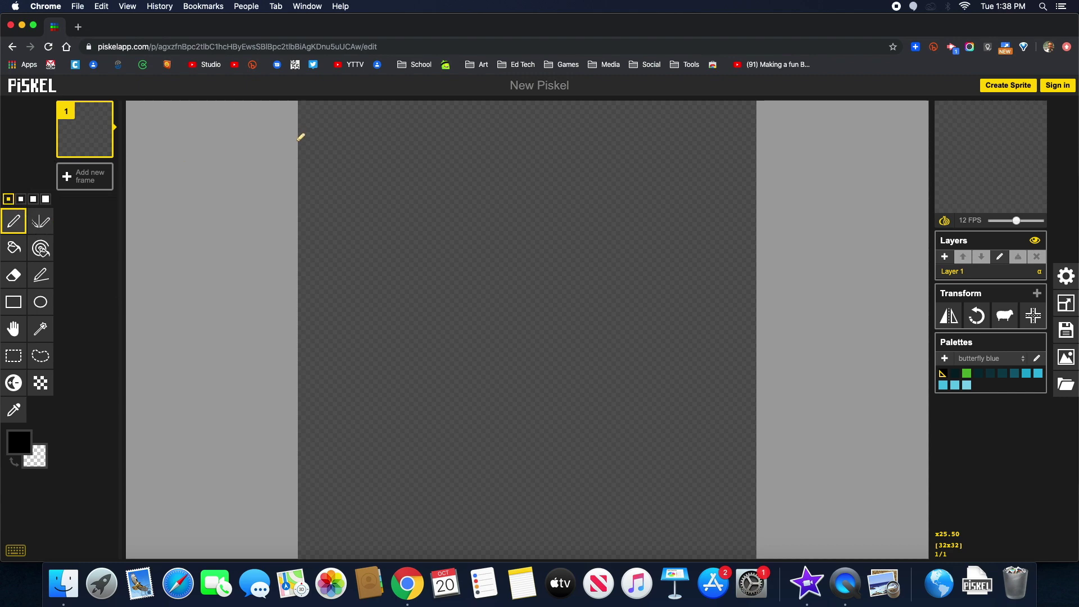
drag(334, 138, 334, 152)
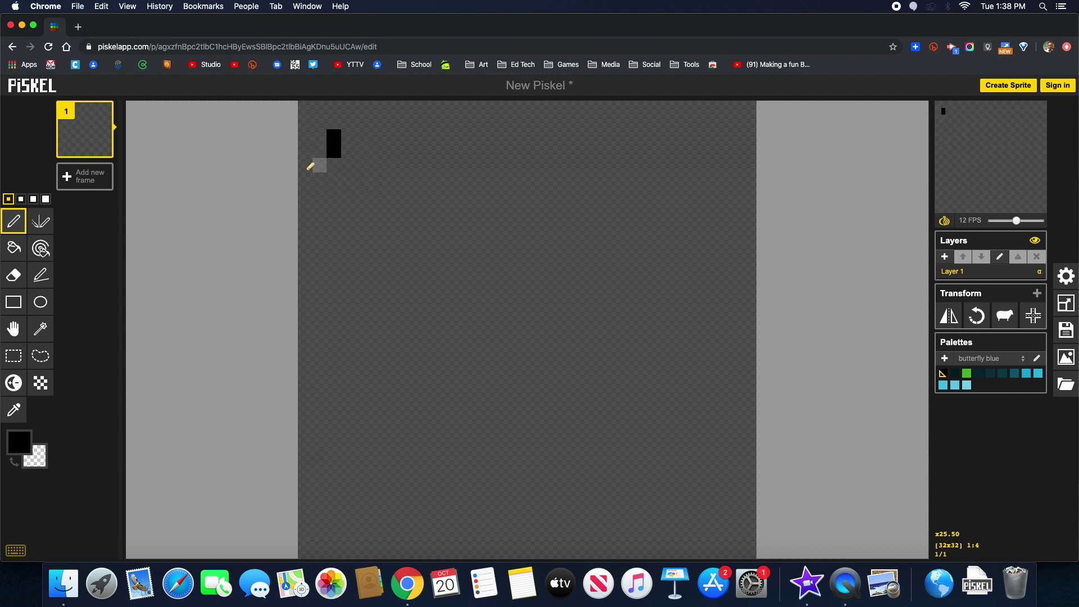
key(super+z)
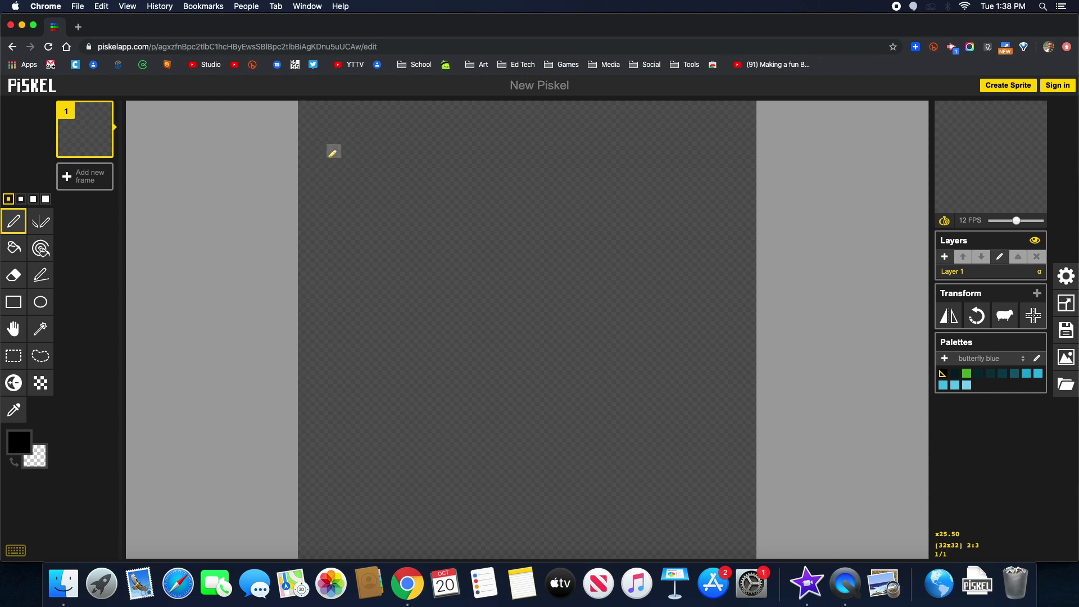
click(333, 151)
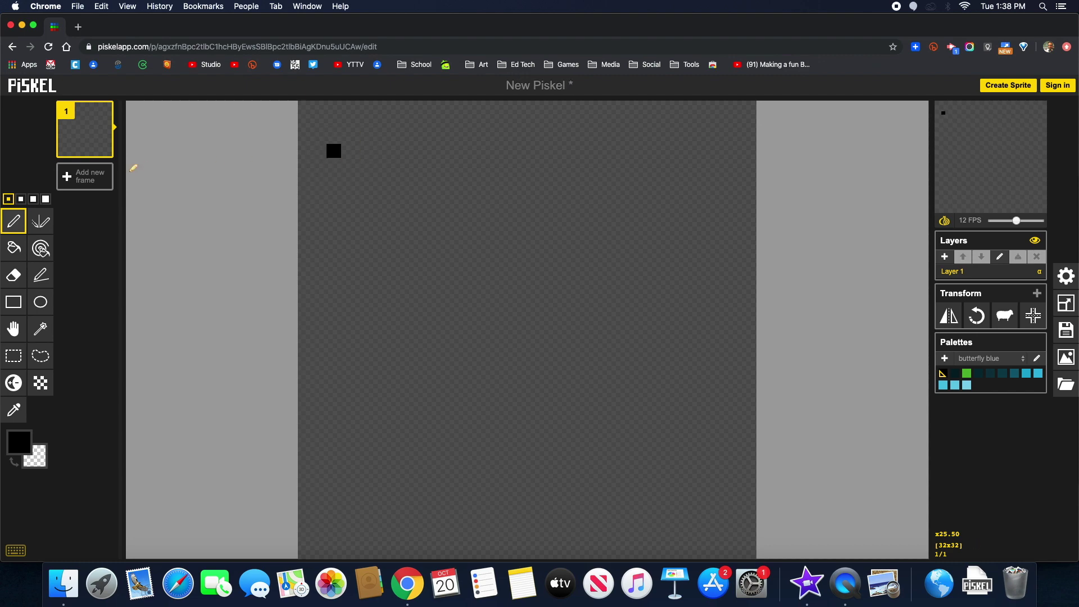
Step: Stamp black test squares at pen sizes 2, 3 and 4
click(20, 200)
click(369, 144)
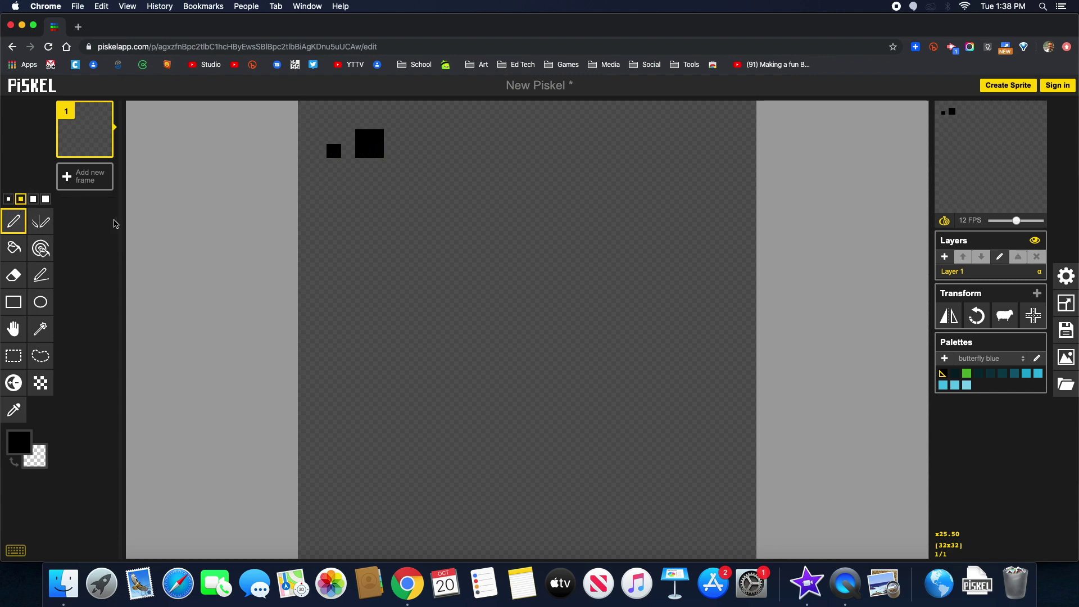
click(37, 200)
click(420, 137)
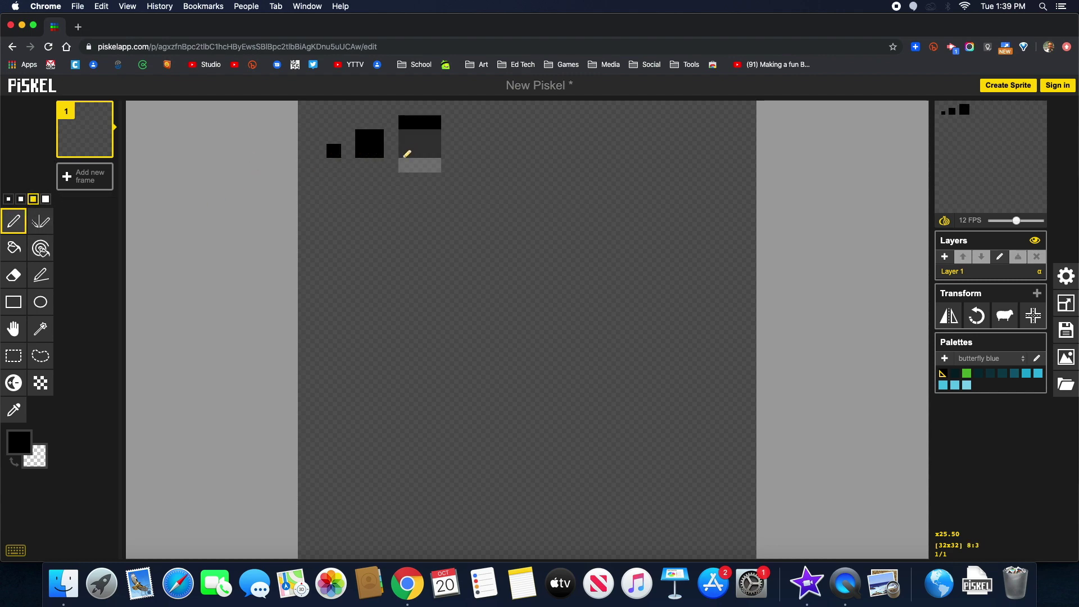
click(46, 199)
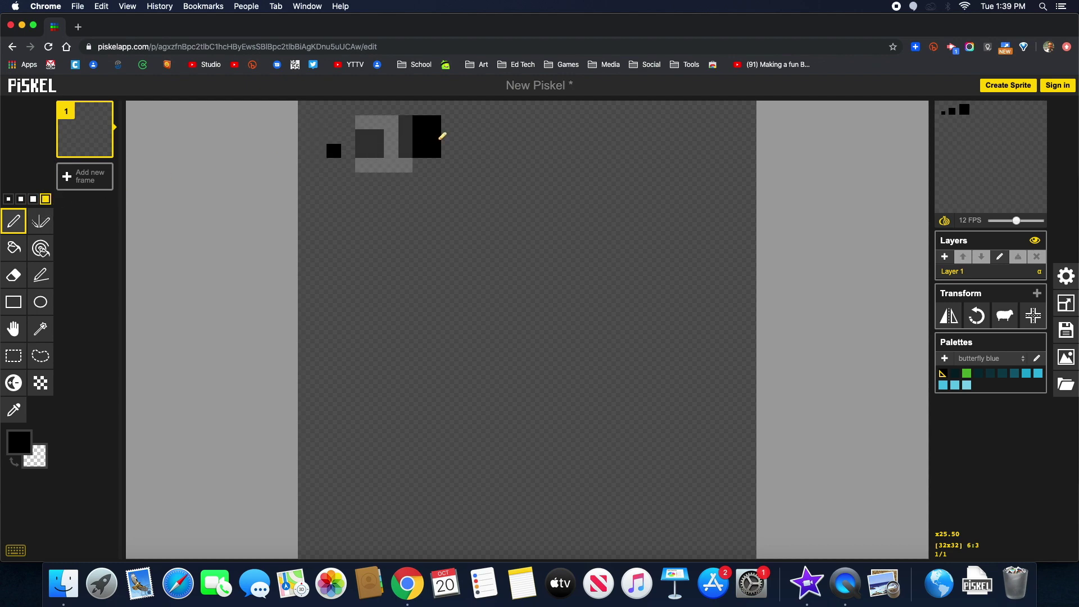
click(506, 136)
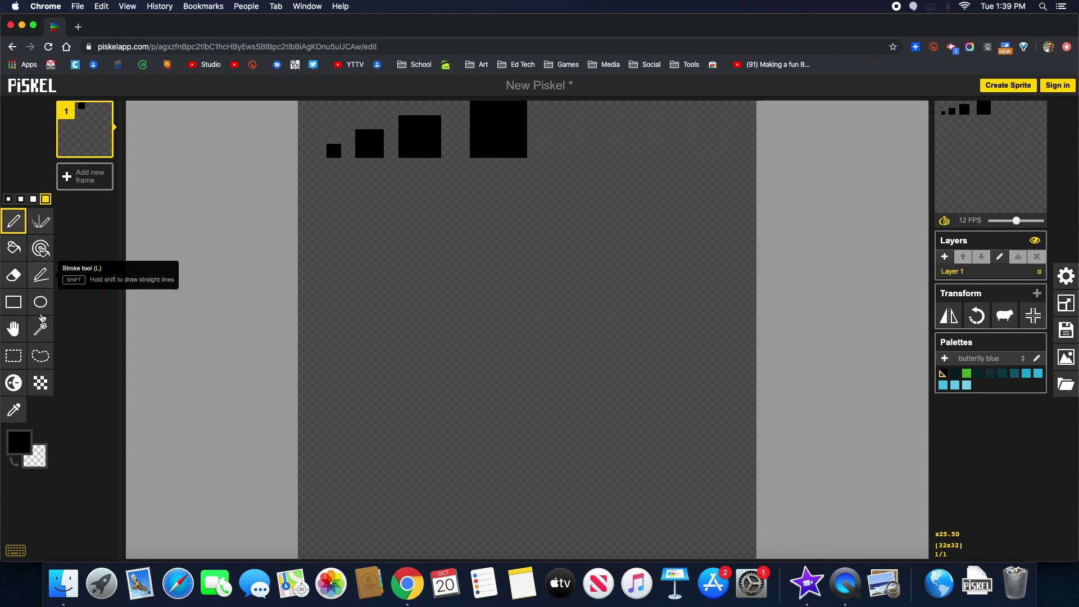
Step: Erase all four test squares and reset the pen size to 1
click(13, 275)
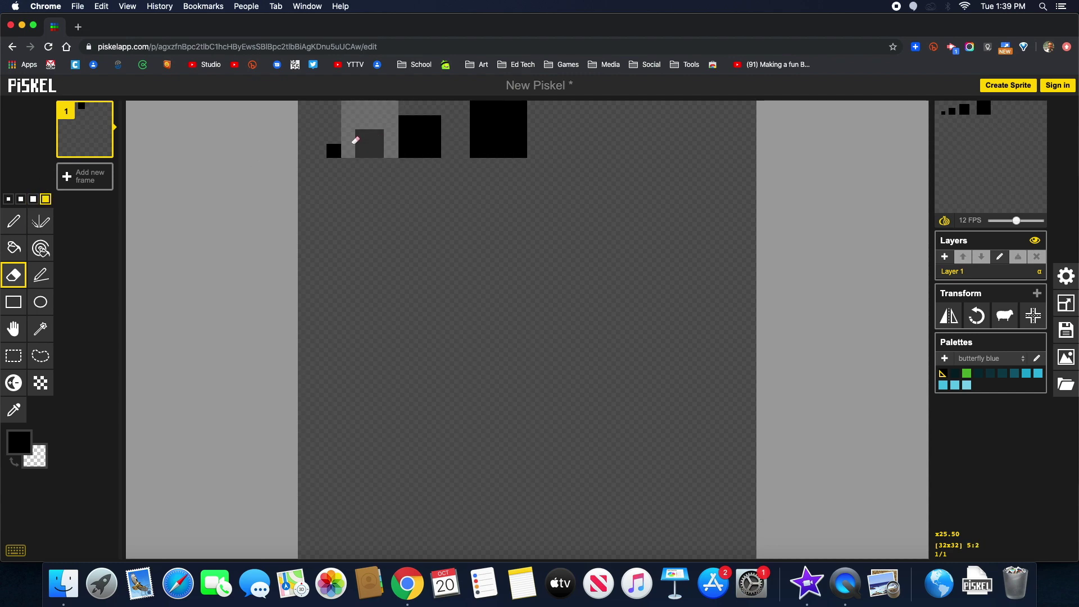
drag(552, 131, 320, 137)
click(9, 199)
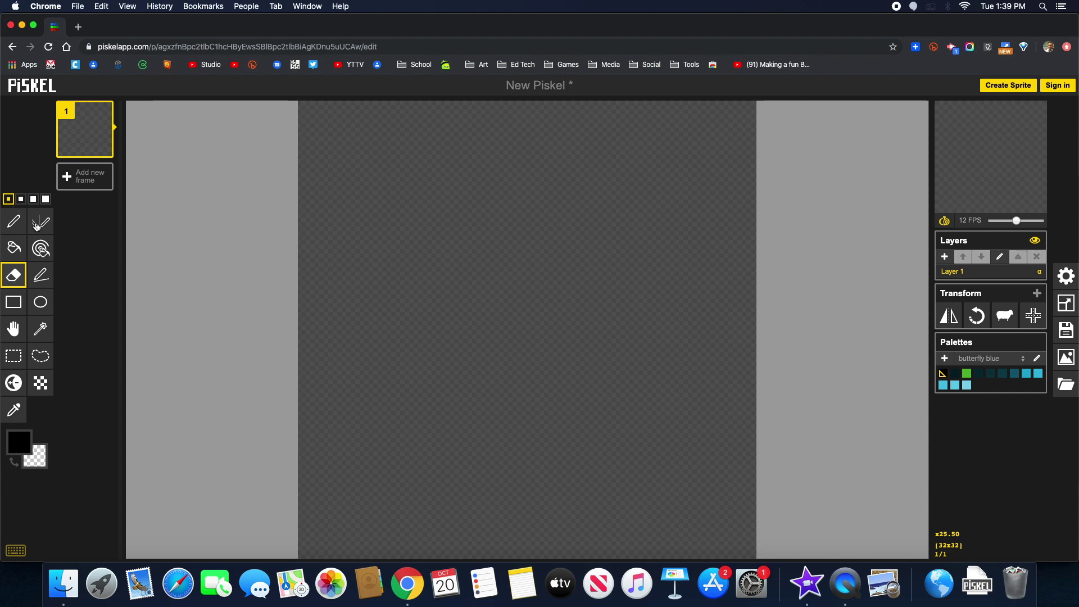
Step: Draw a black heart outline with the vertical mirror pen
click(43, 284)
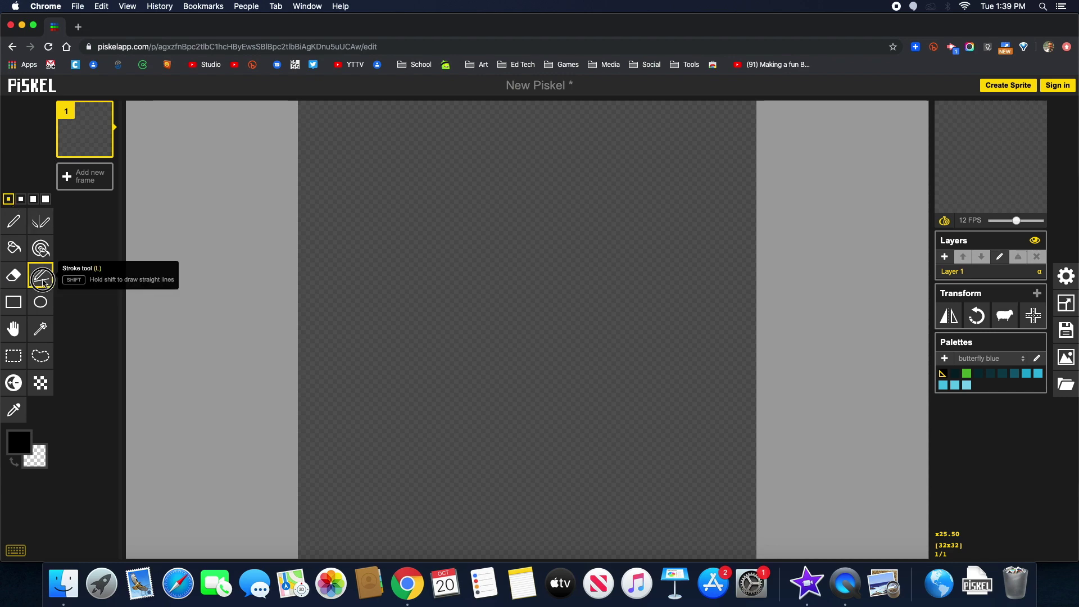
click(35, 217)
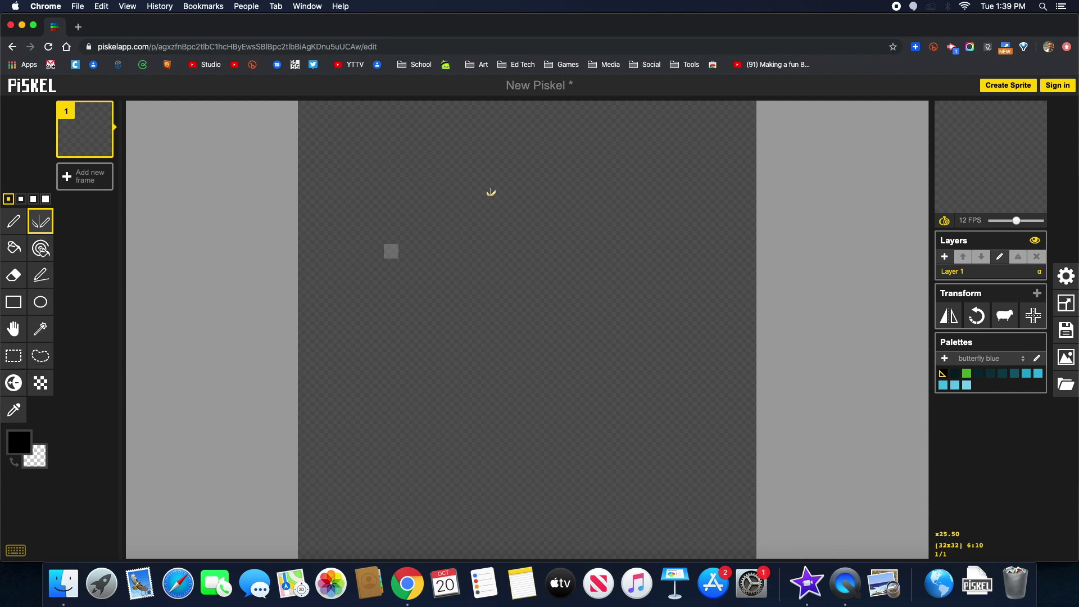
mouse_move(506, 234)
mouse_down()
mouse_move(492, 206)
mouse_move(446, 192)
mouse_move(401, 204)
mouse_move(374, 272)
mouse_move(378, 308)
mouse_move(412, 341)
mouse_move(550, 401)
mouse_up()
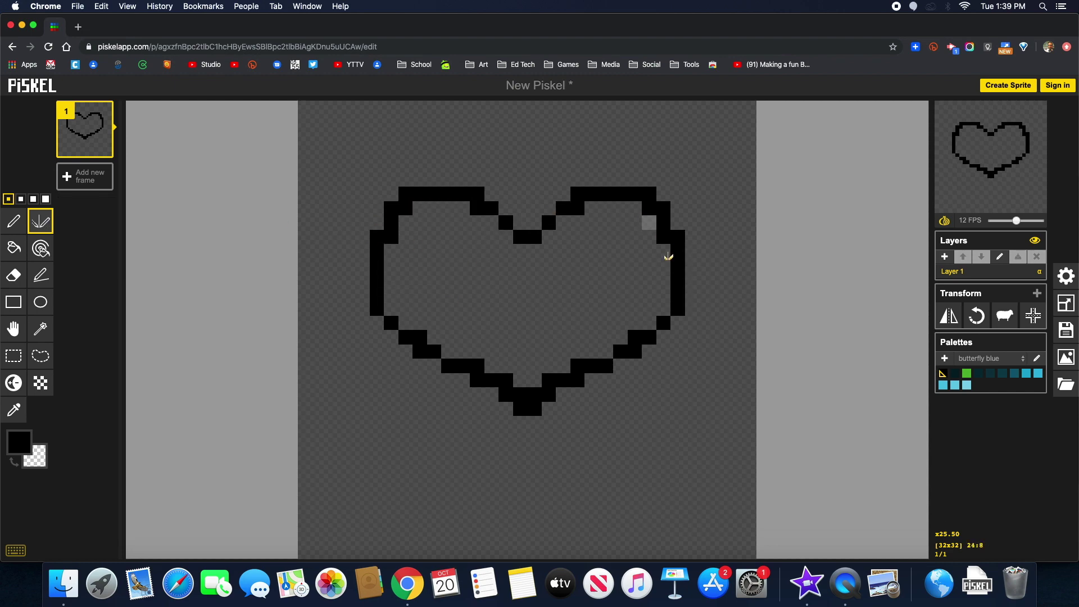
Step: Fill the heart's interior with green using the paint bucket
click(13, 249)
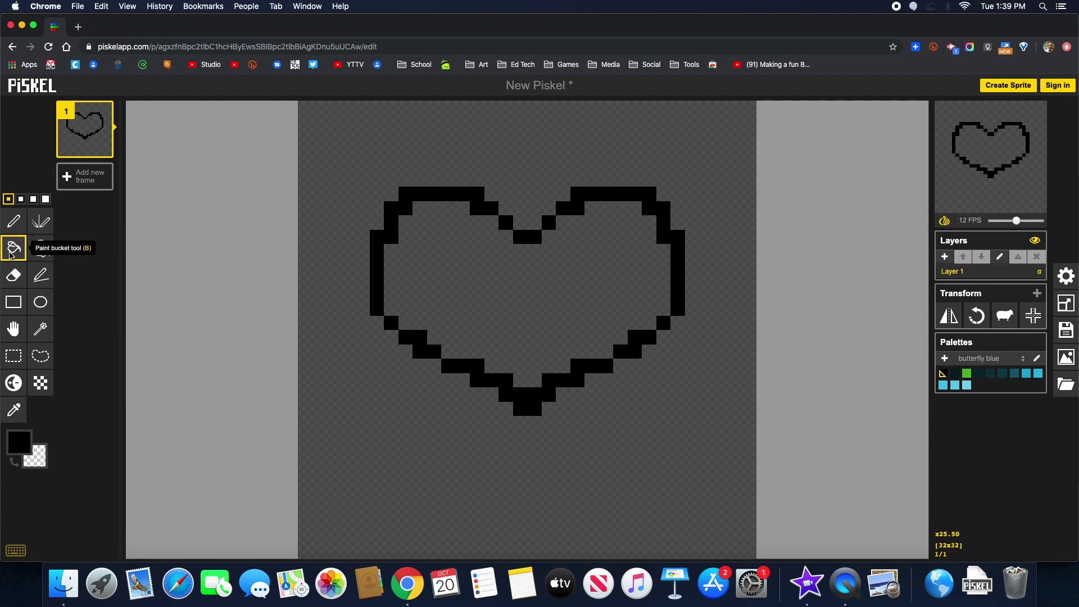
click(22, 446)
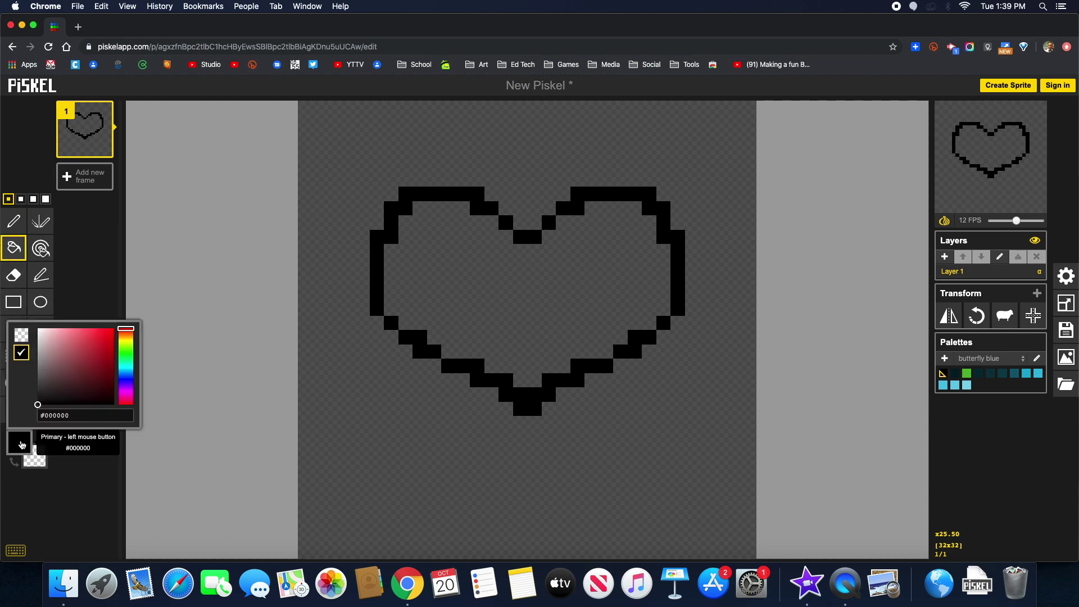
click(129, 355)
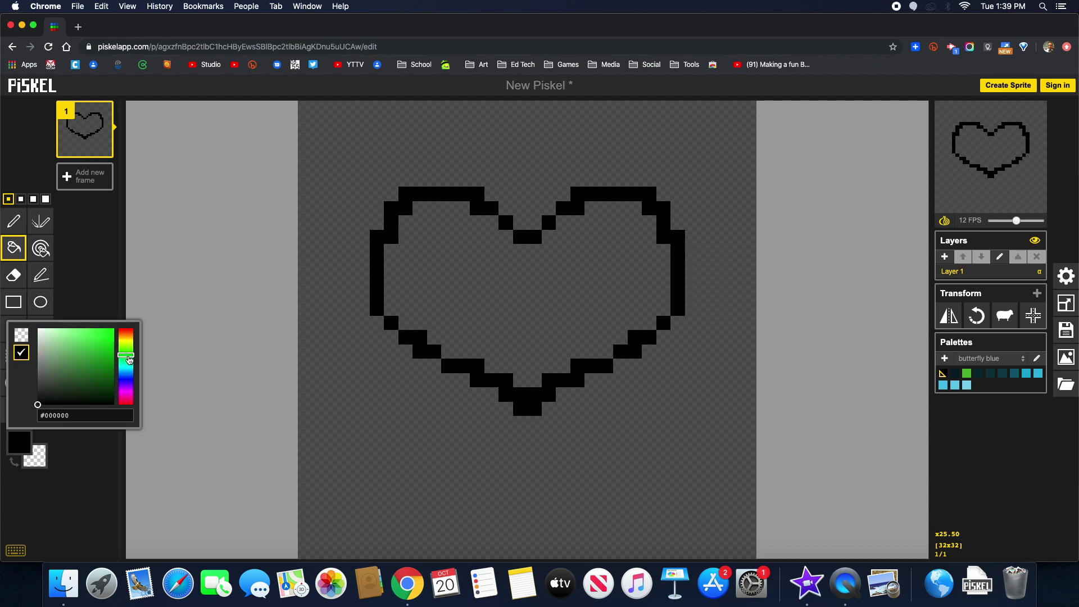
click(95, 345)
mouse_move(95, 350)
mouse_down()
mouse_move(85, 362)
mouse_move(96, 369)
mouse_move(67, 337)
mouse_move(106, 338)
mouse_move(100, 355)
mouse_up()
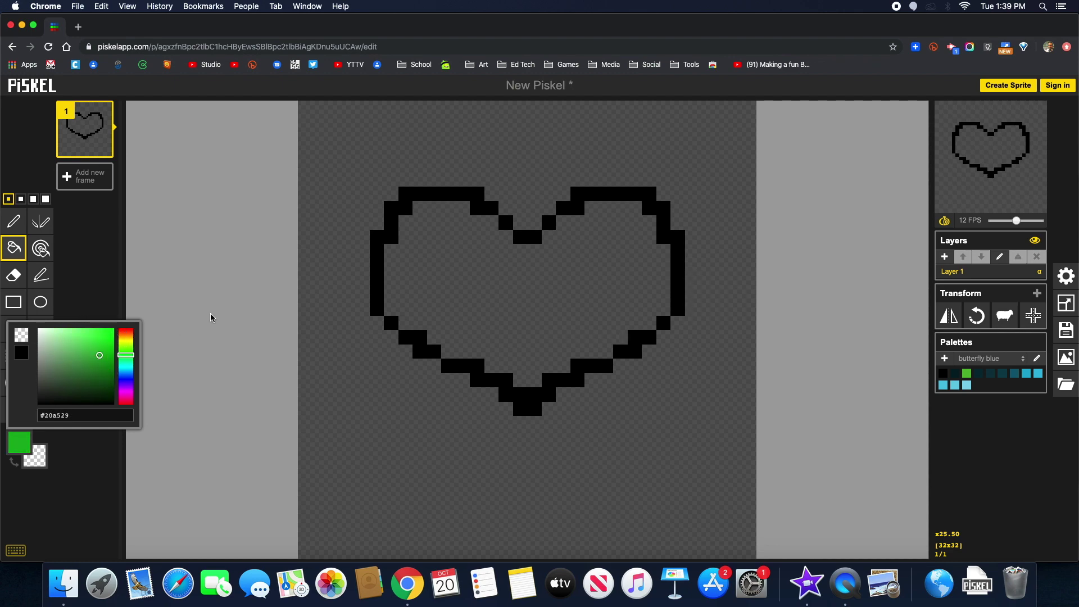
click(418, 277)
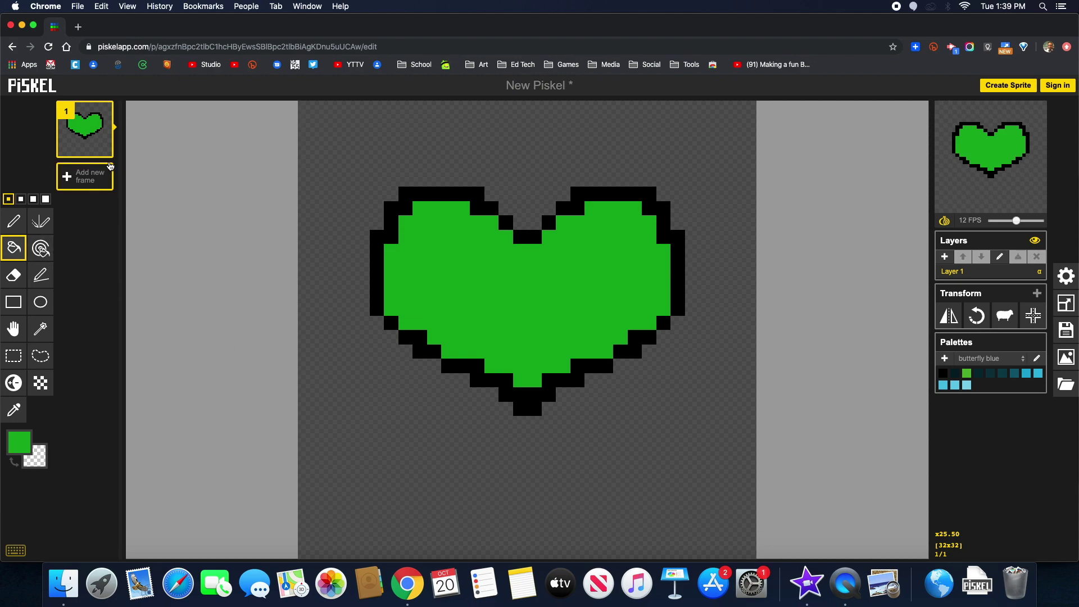
mouse_move(110, 155)
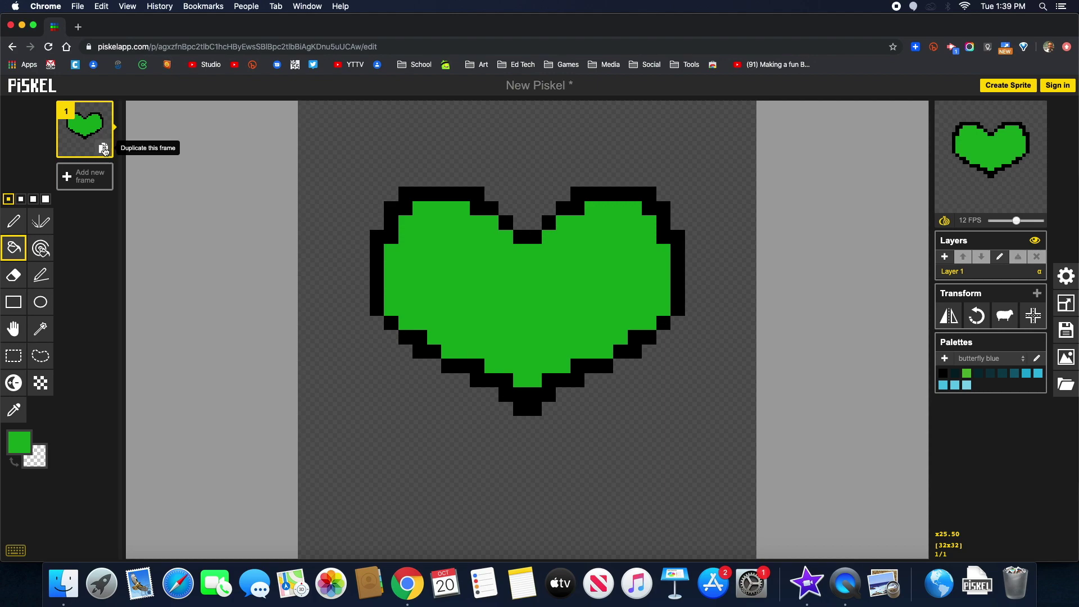
Step: Duplicate the heart into frame 2 and recolour that frame's green fill blue
click(104, 149)
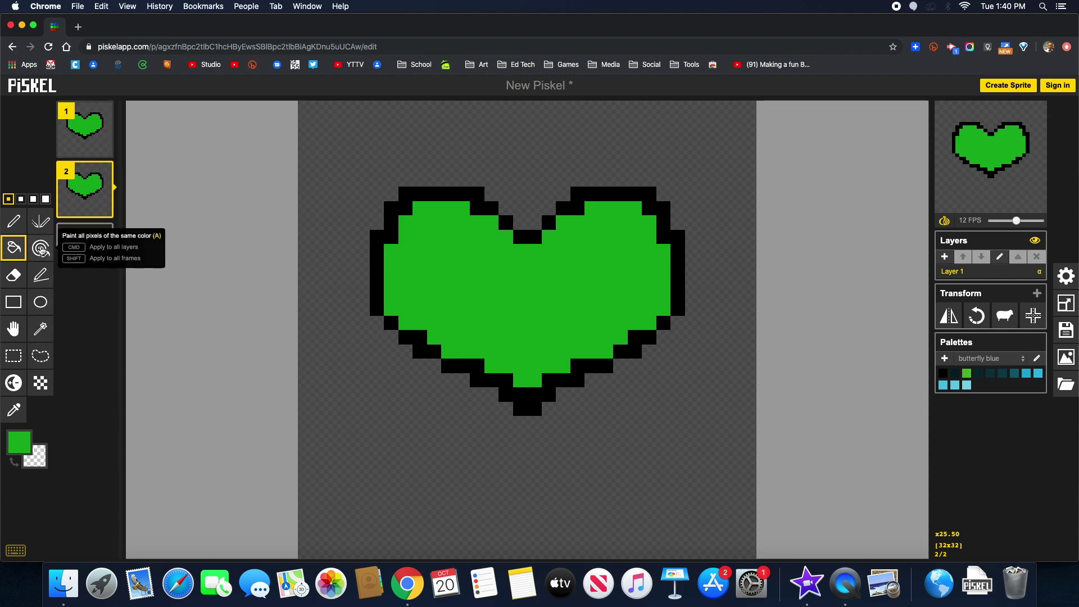
click(41, 249)
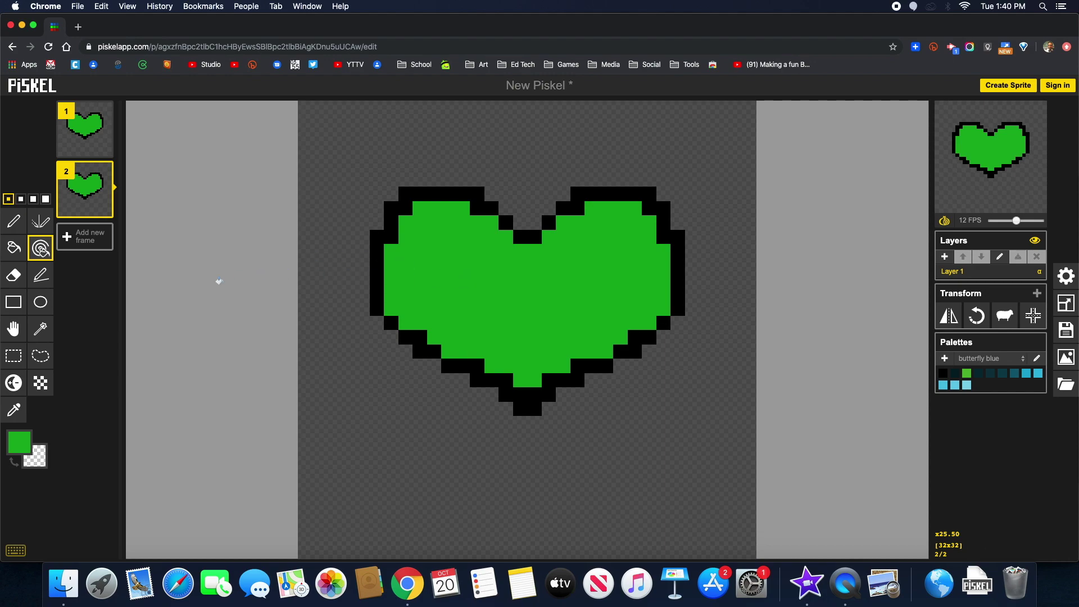
click(18, 442)
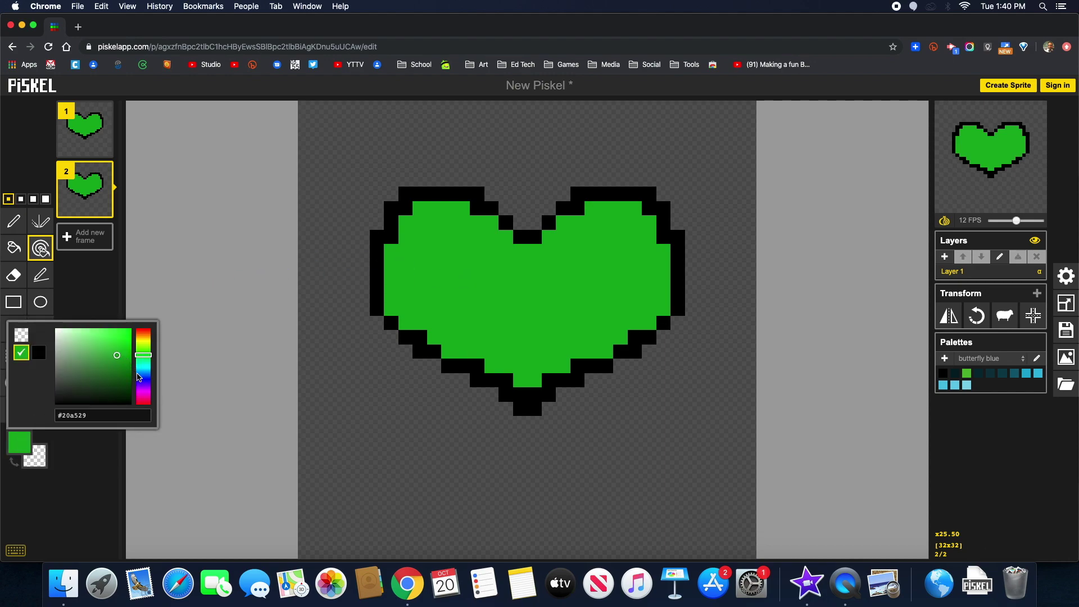
click(145, 373)
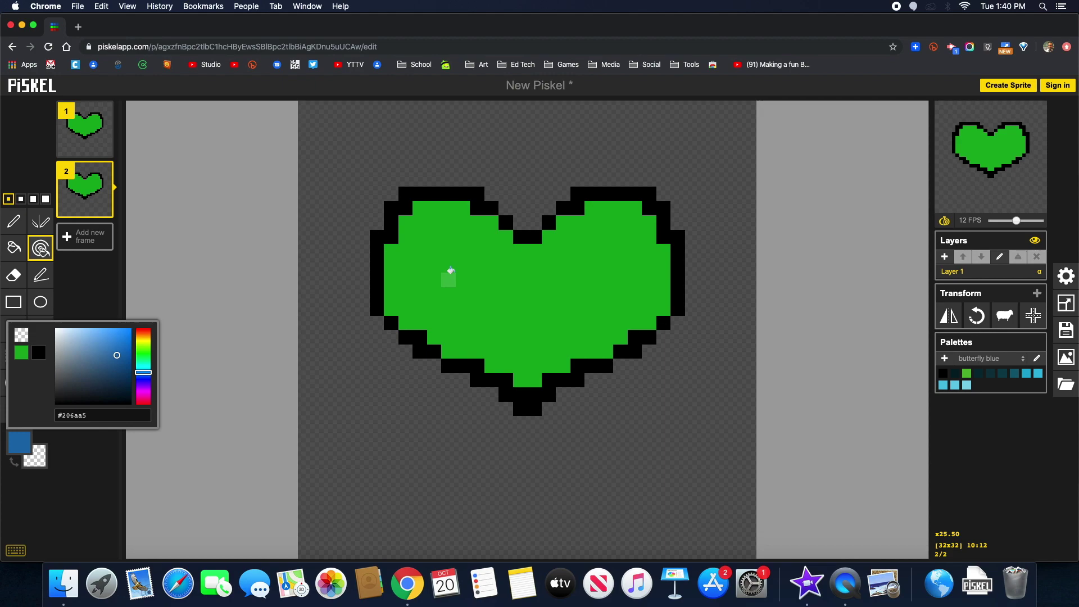
click(450, 270)
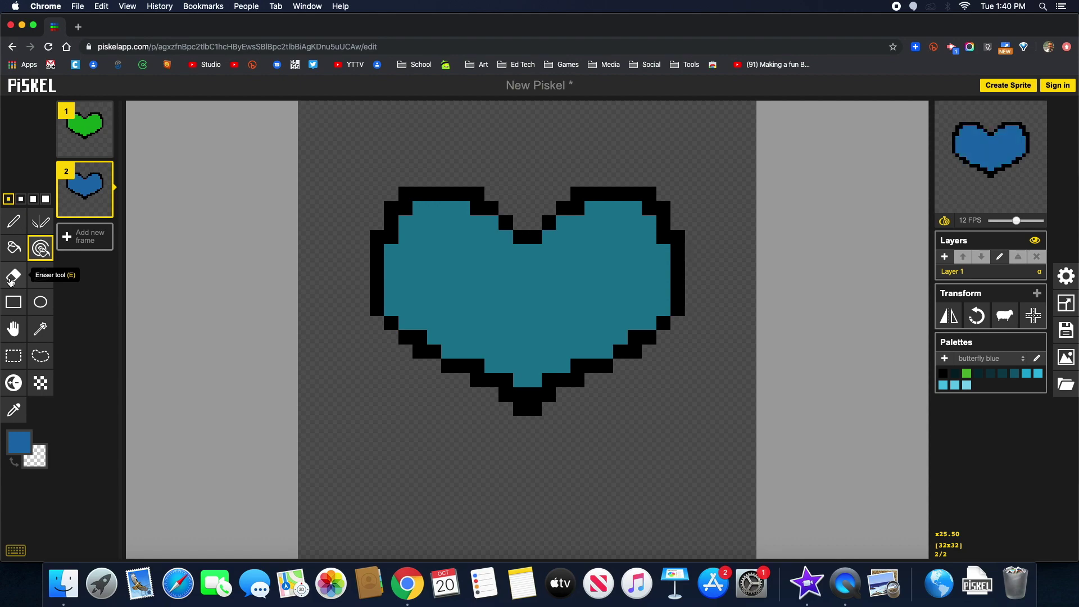
click(43, 284)
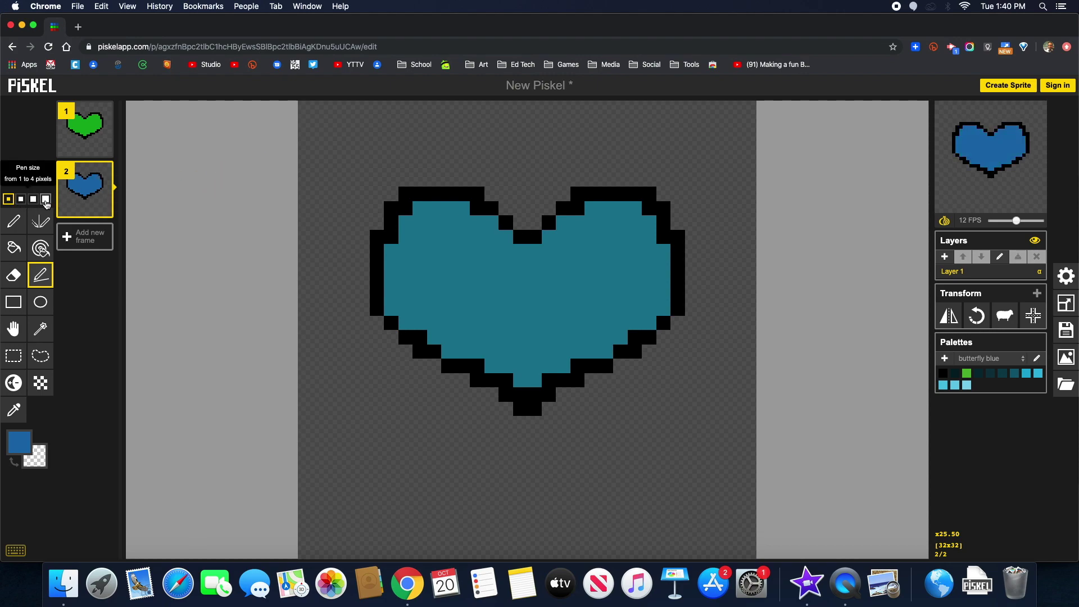
Step: Draw a blue L-shaped line around the heart and two nested rectangles at the bottom-left
drag(334, 136, 542, 138)
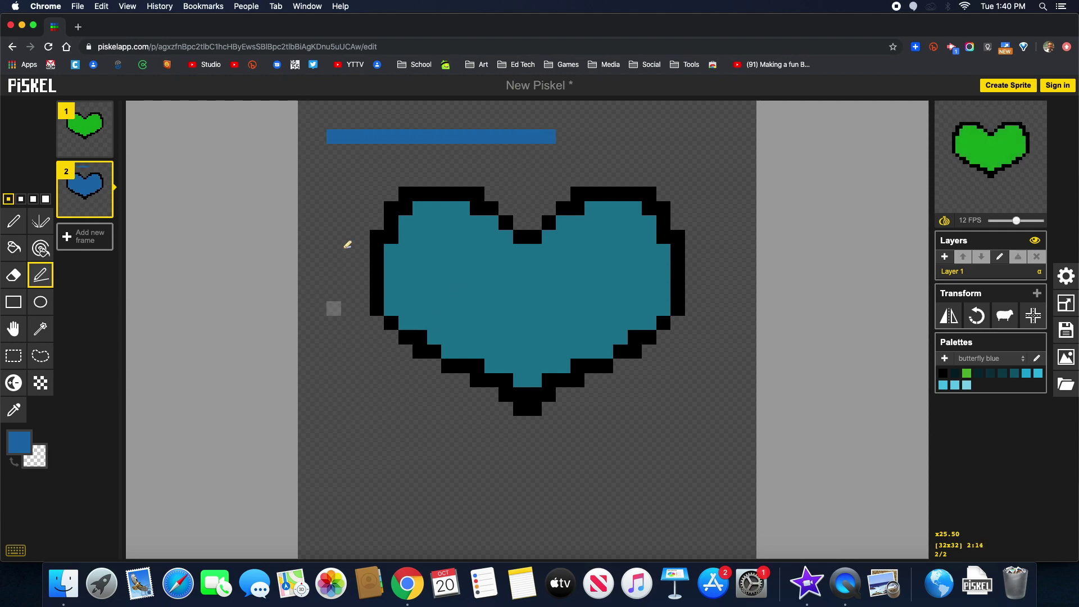
drag(333, 141, 335, 323)
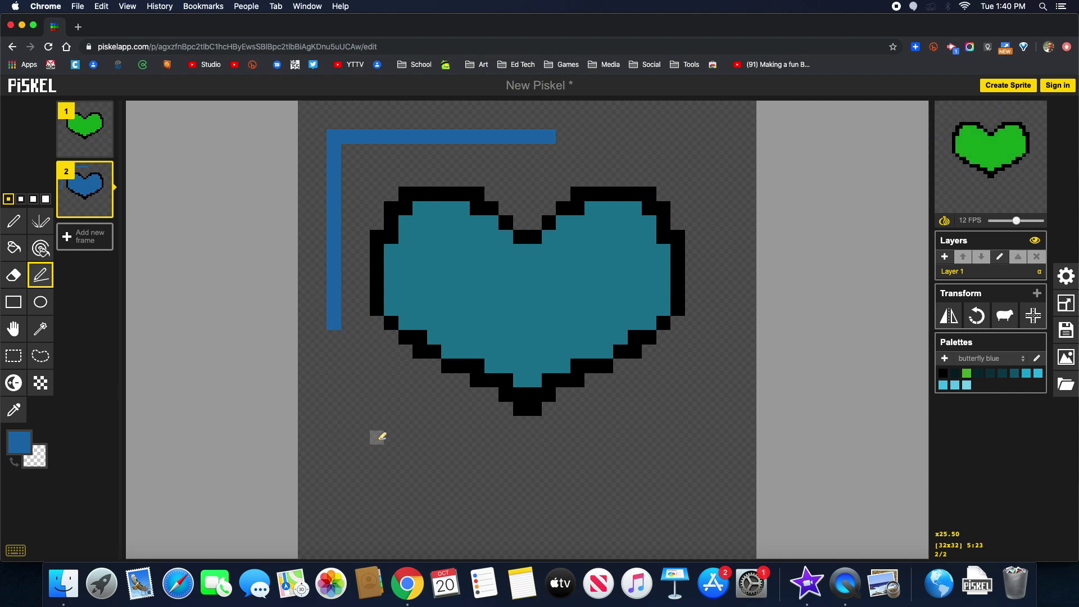
click(16, 304)
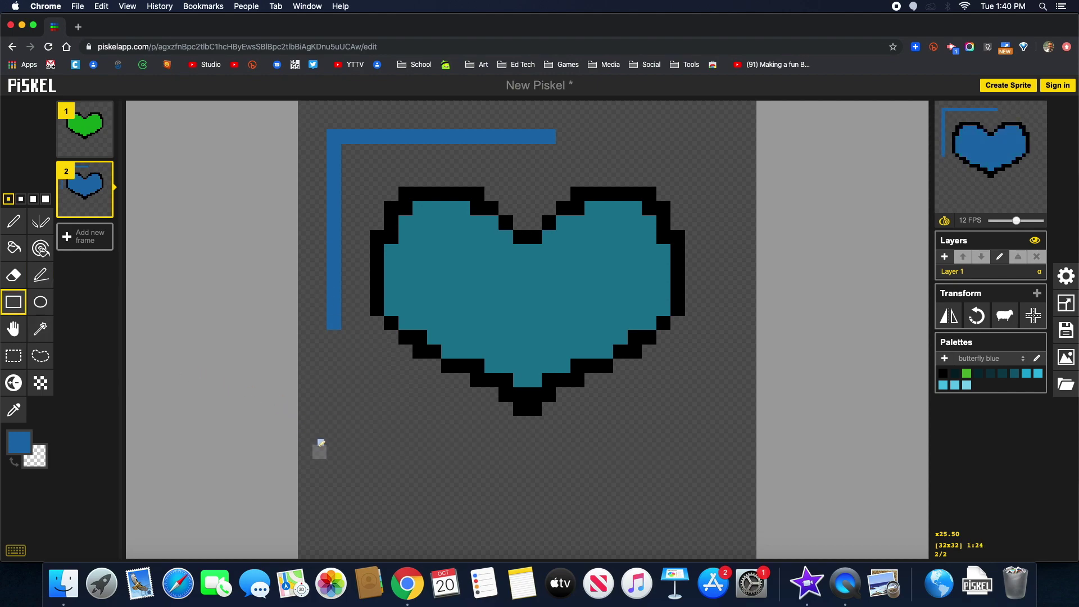
drag(328, 406, 448, 518)
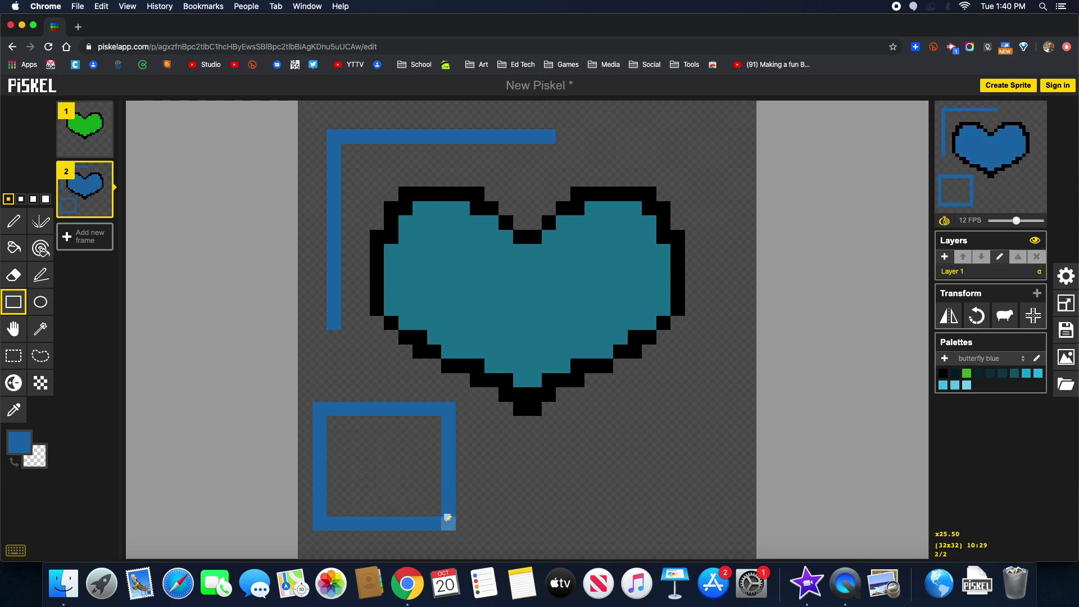
drag(348, 438, 423, 493)
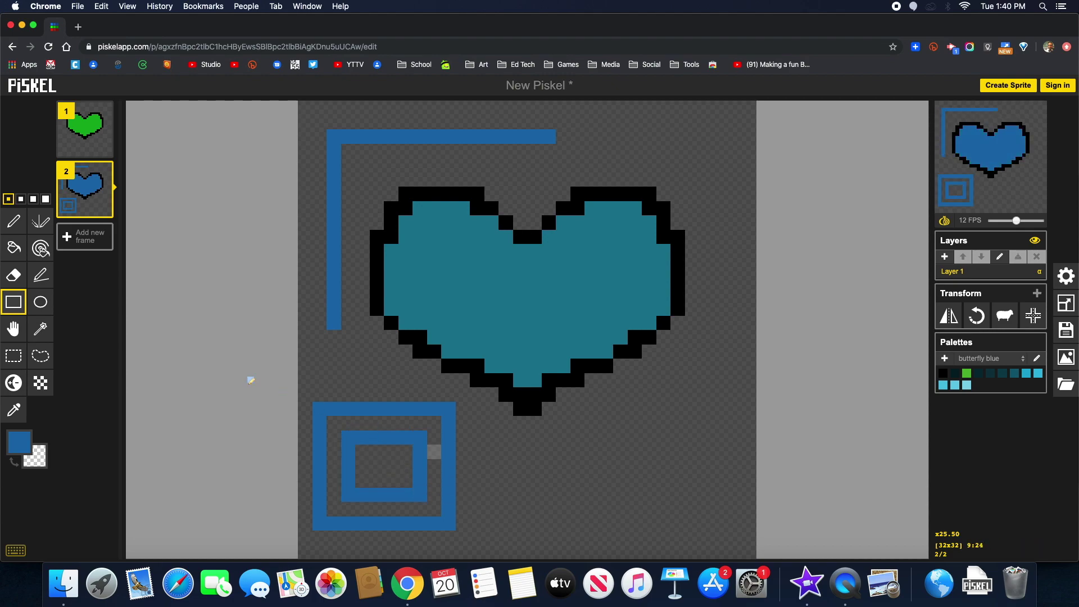
Step: Draw a blue ellipse below the heart with a smaller ellipse nested inside
click(40, 302)
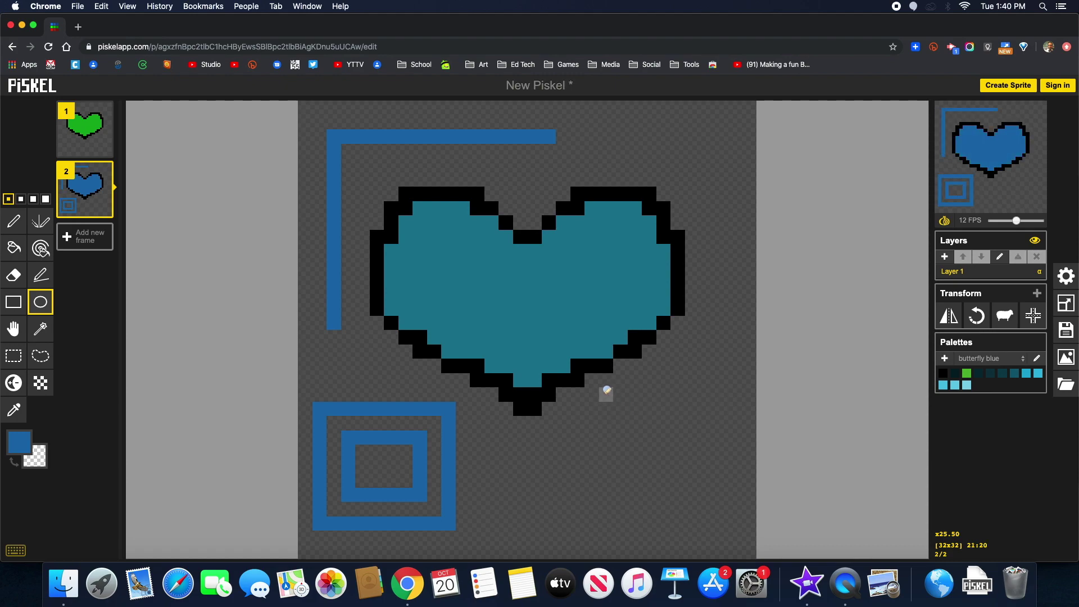
drag(606, 392, 735, 533)
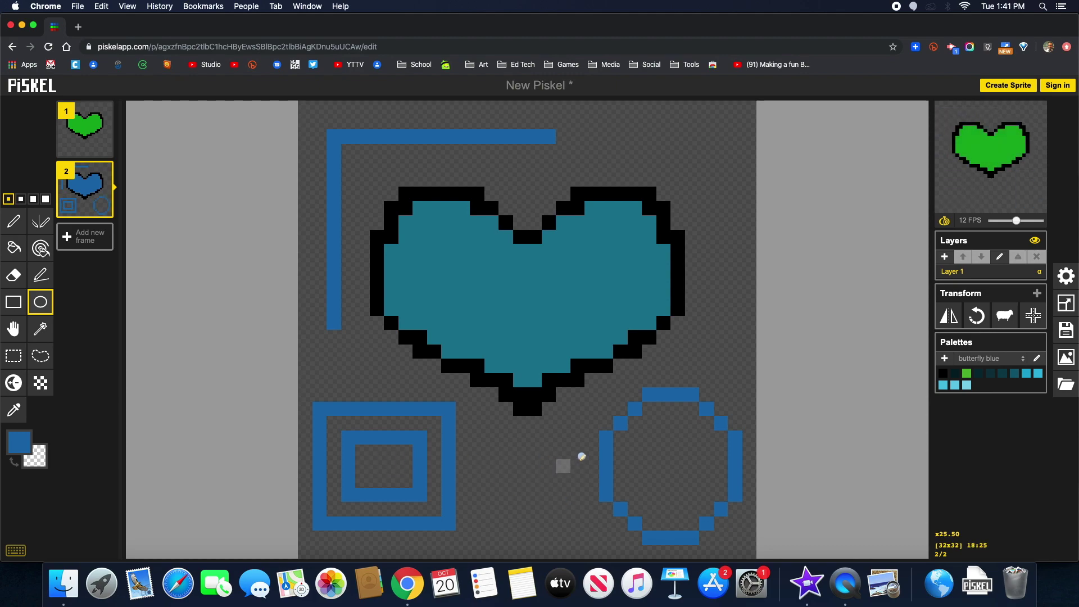
drag(660, 440, 696, 491)
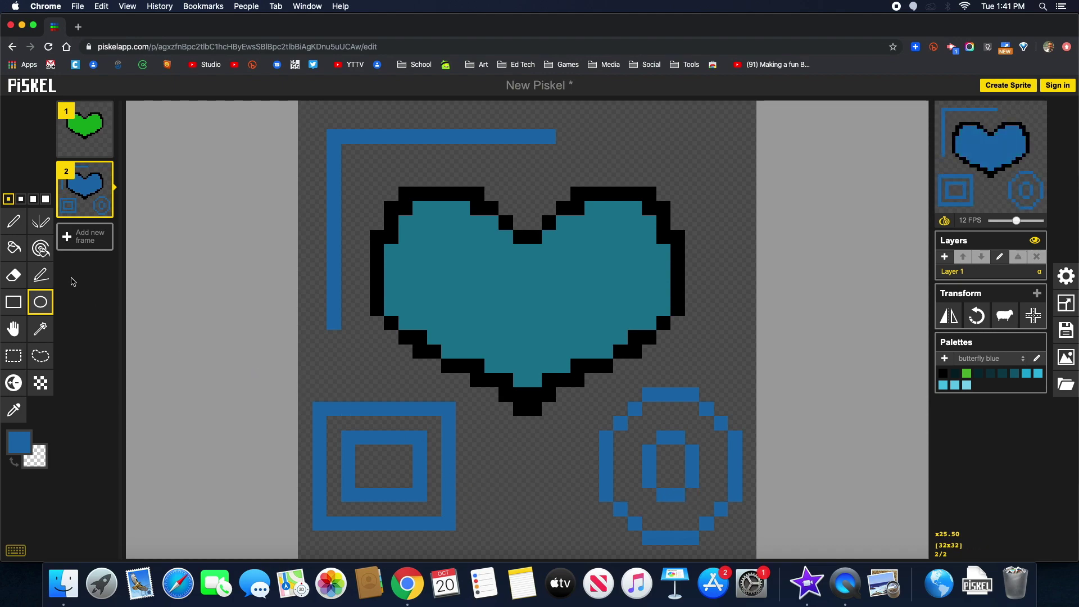
Step: Fill the ring between the nested rectangles and the small ellipse's centre green
click(13, 248)
click(20, 441)
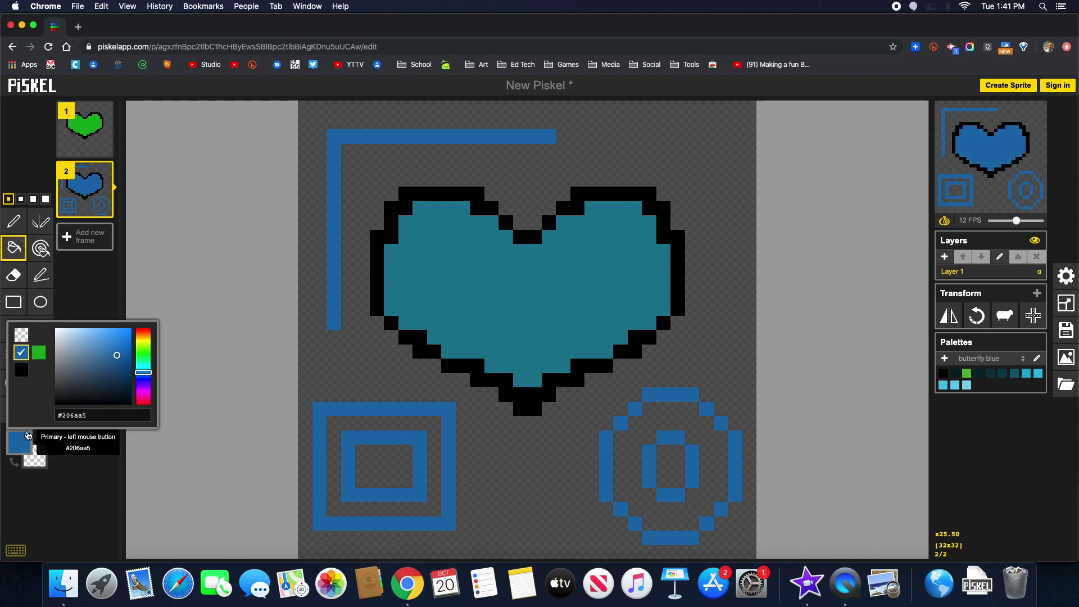
click(35, 357)
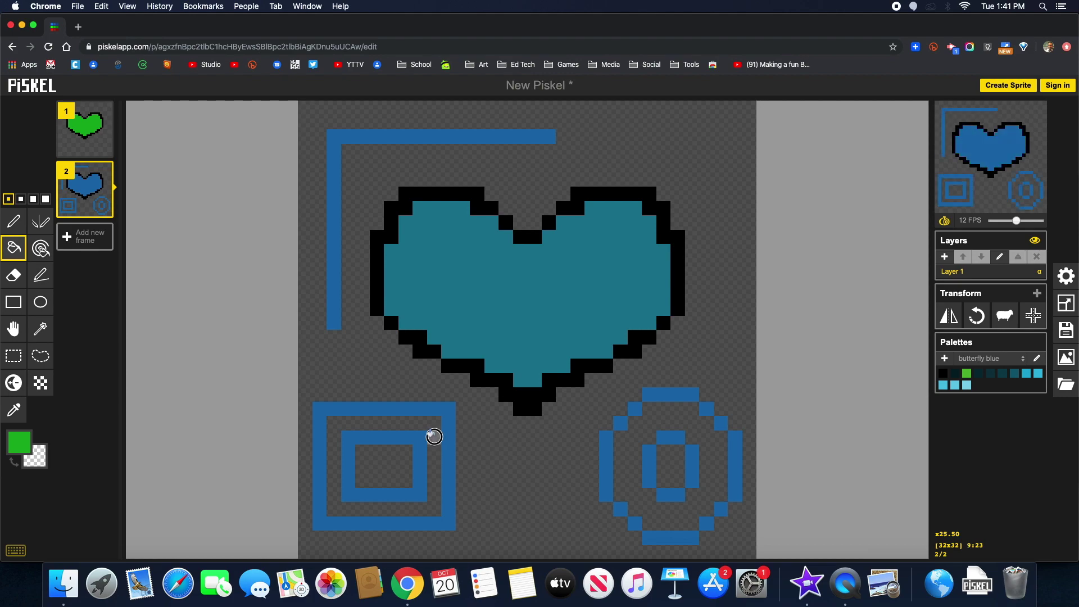
click(431, 436)
click(673, 460)
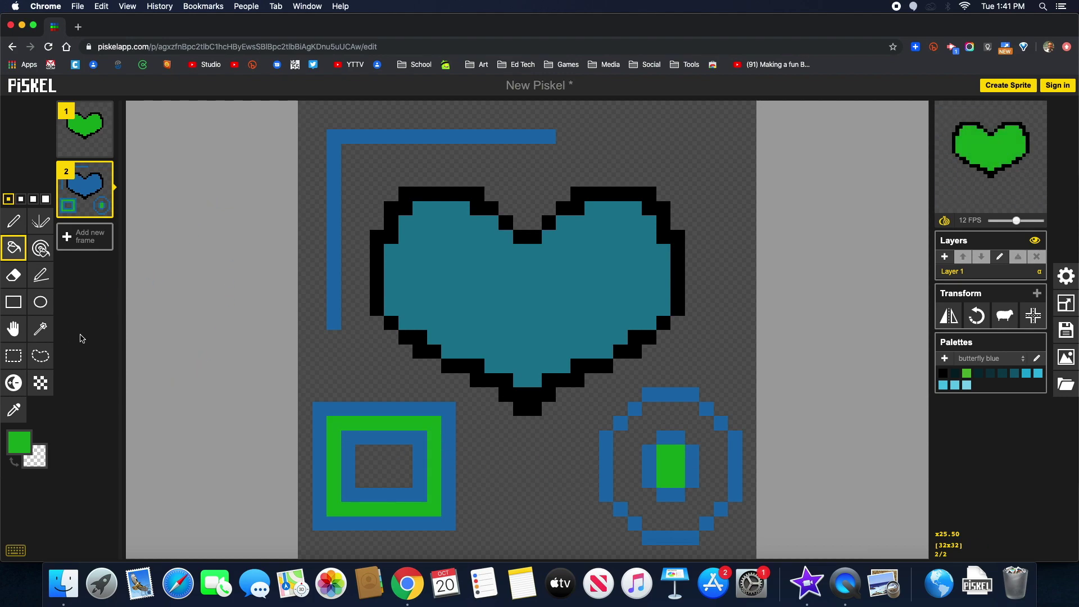
Step: Recolour every blue pixel purple #3f20a5
click(40, 252)
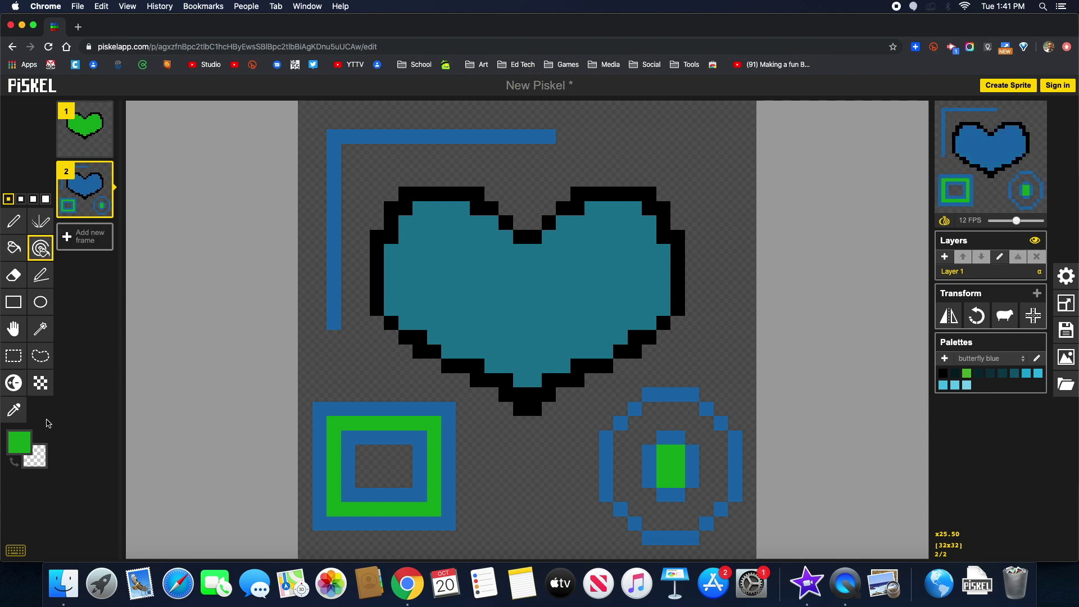
click(19, 447)
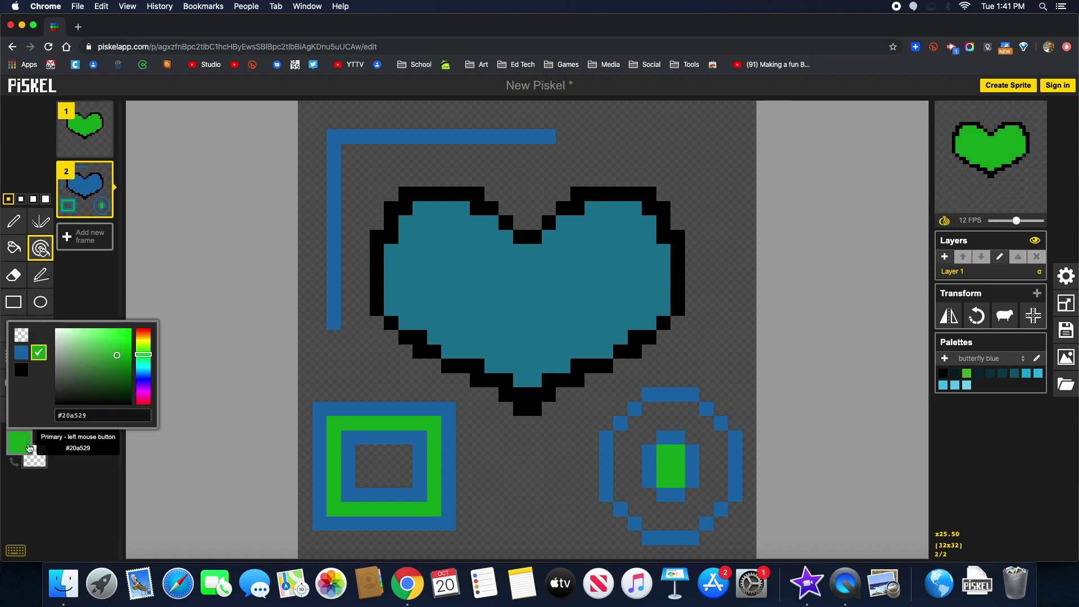
click(143, 388)
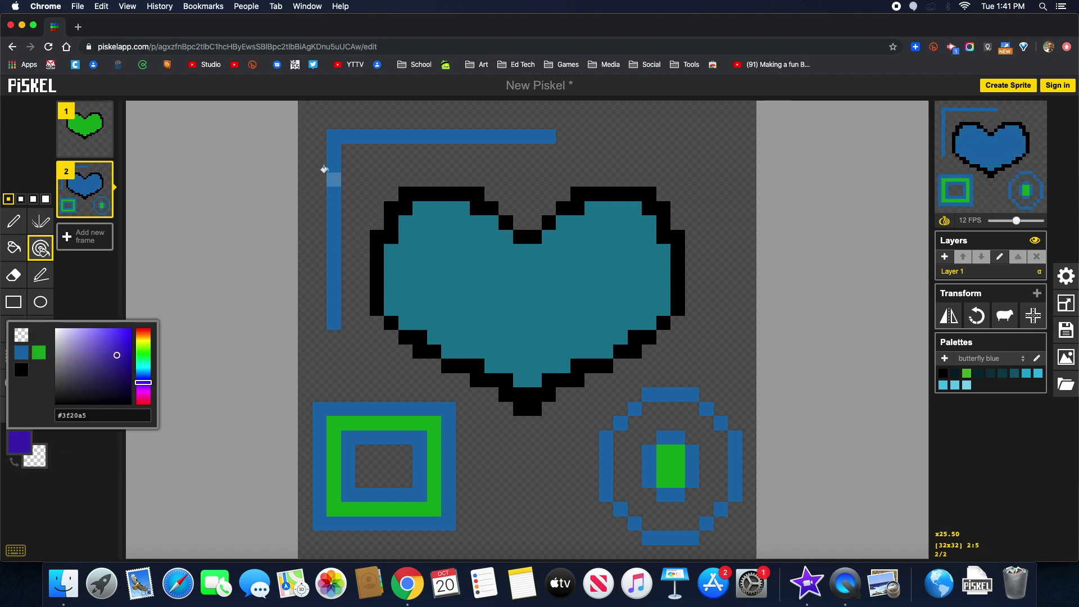
click(333, 171)
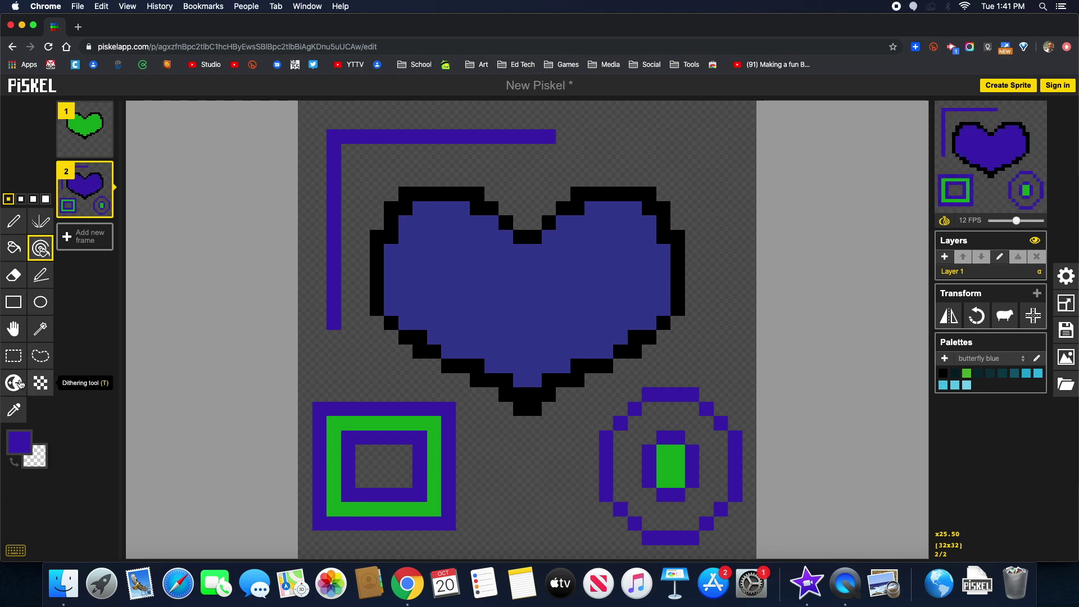
Step: Select the area around frame 2's heart, add frame 3, and paste the heart into it
click(13, 357)
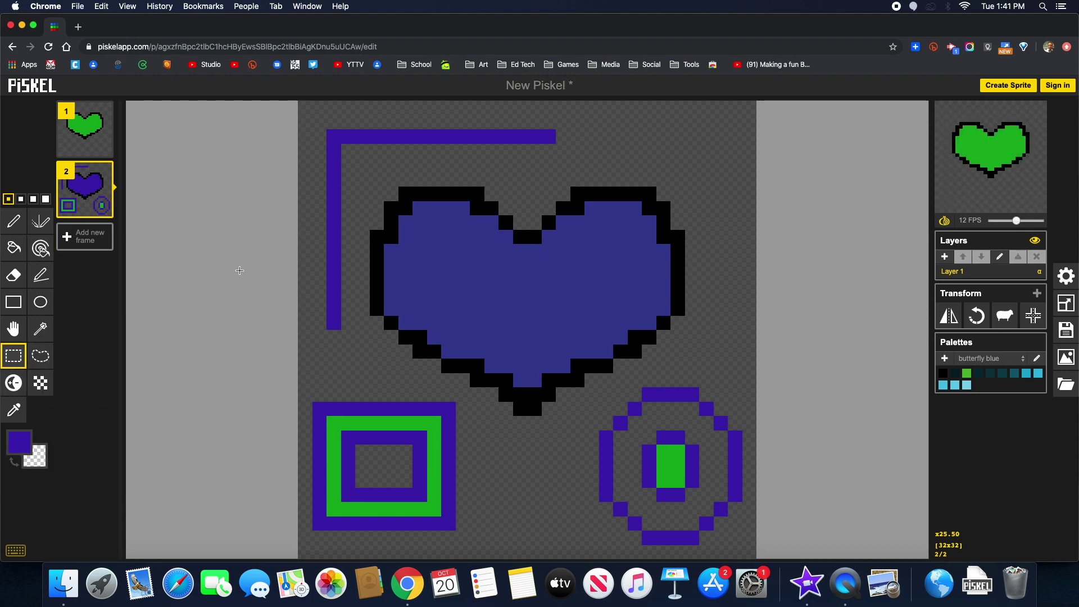
drag(362, 164, 727, 415)
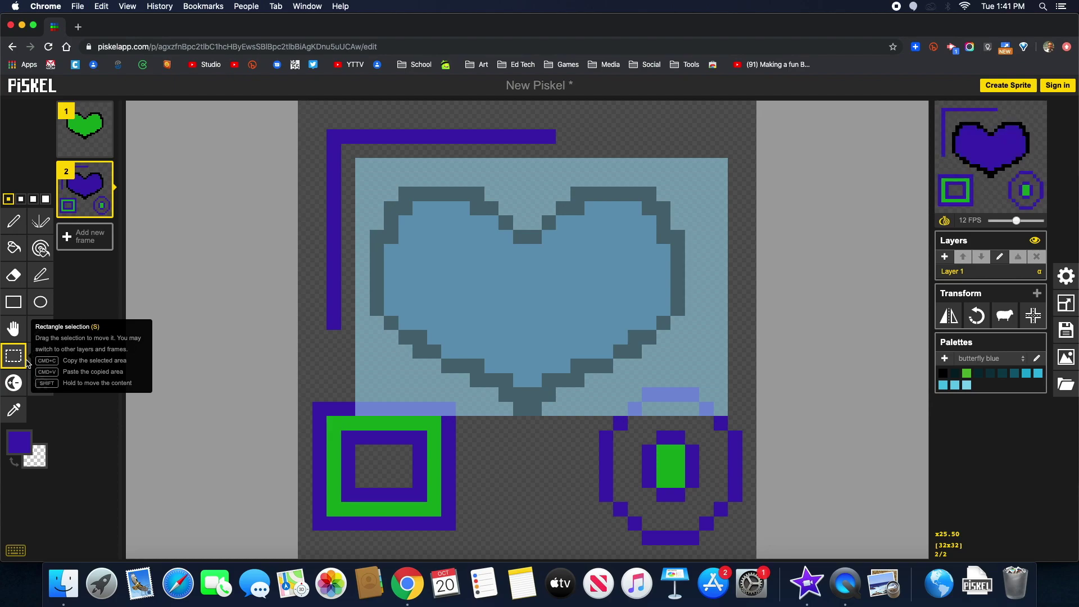
click(81, 241)
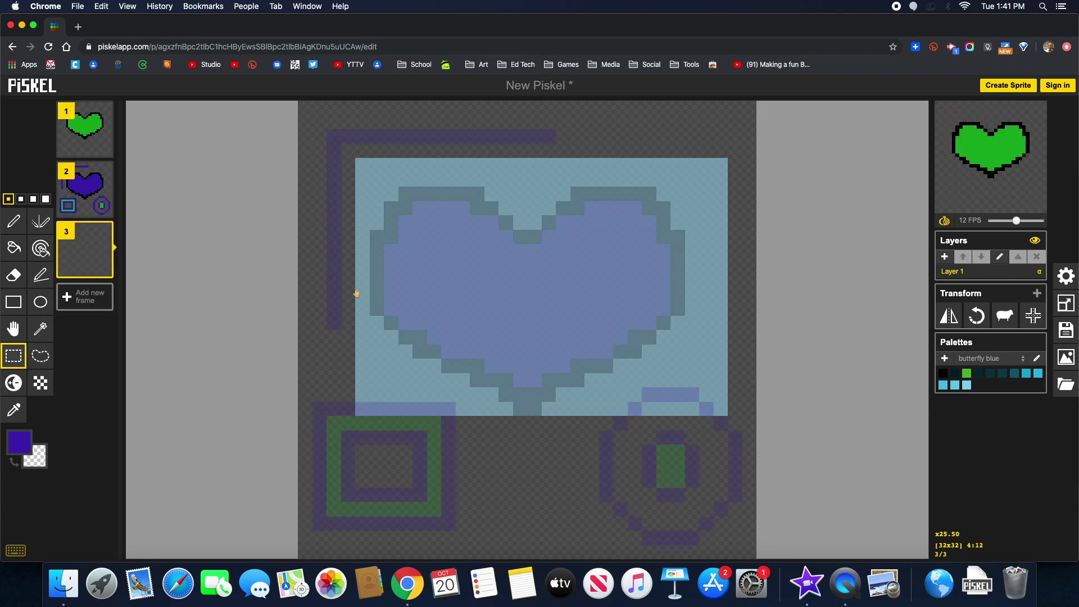
click(546, 500)
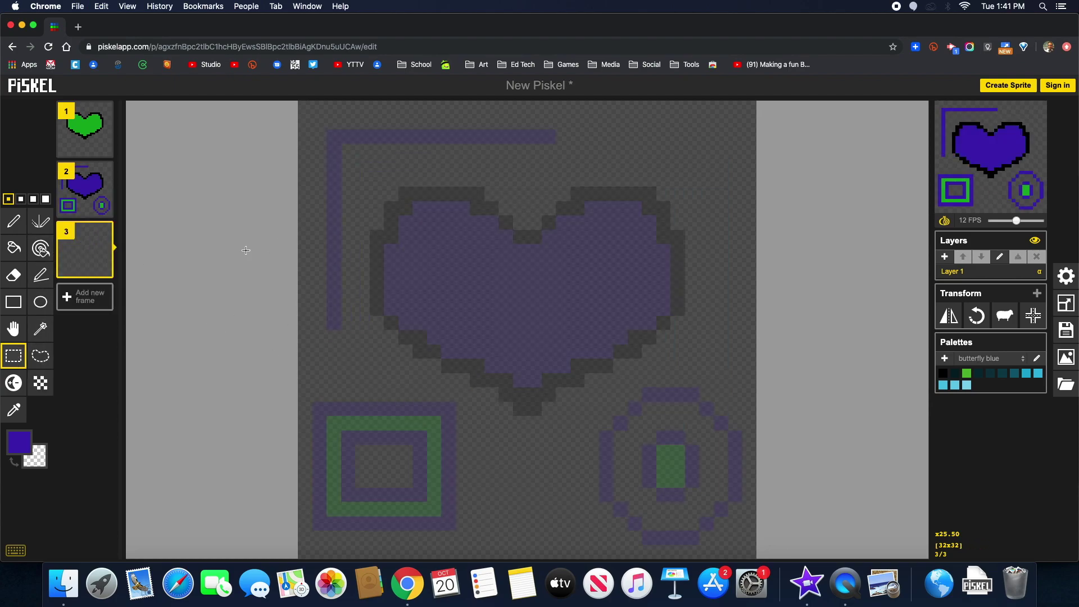
key(ctrl+v)
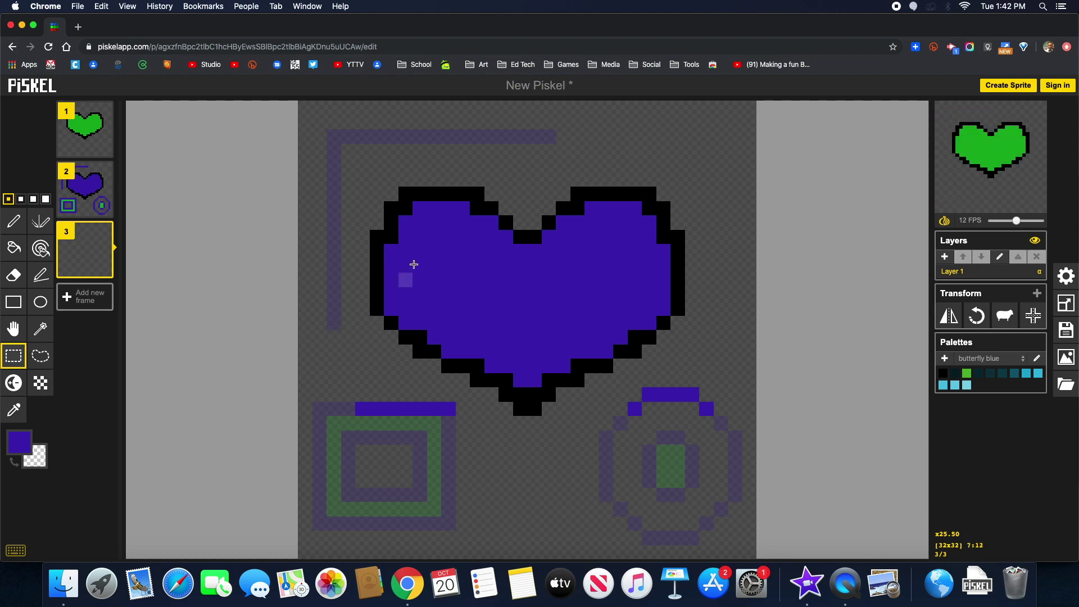
click(14, 382)
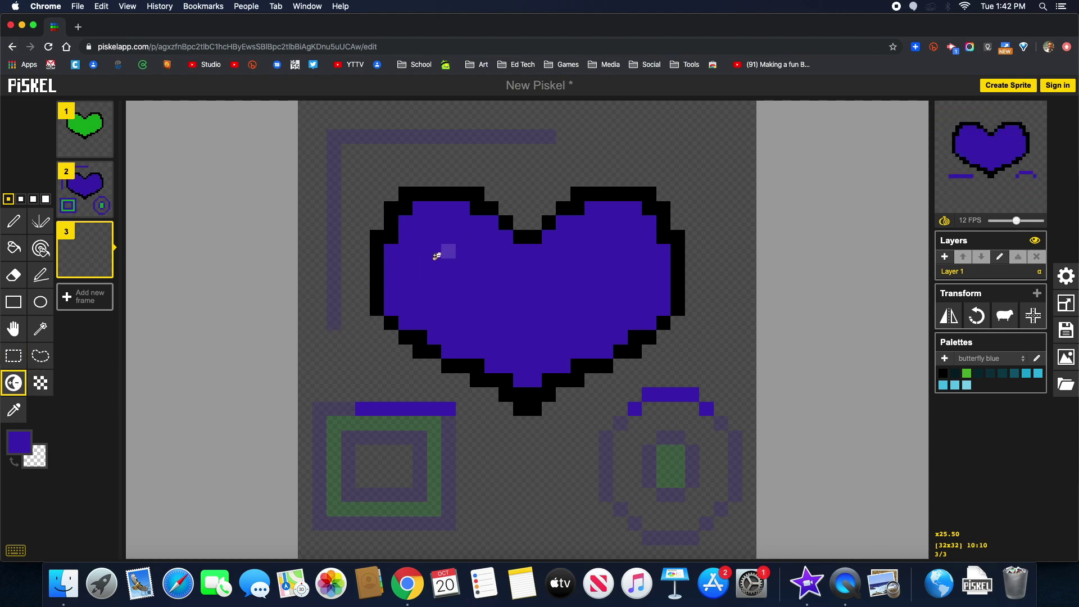
mouse_move(436, 261)
mouse_down()
mouse_move(437, 277)
mouse_move(537, 299)
mouse_move(489, 311)
mouse_move(549, 298)
mouse_move(545, 308)
mouse_up()
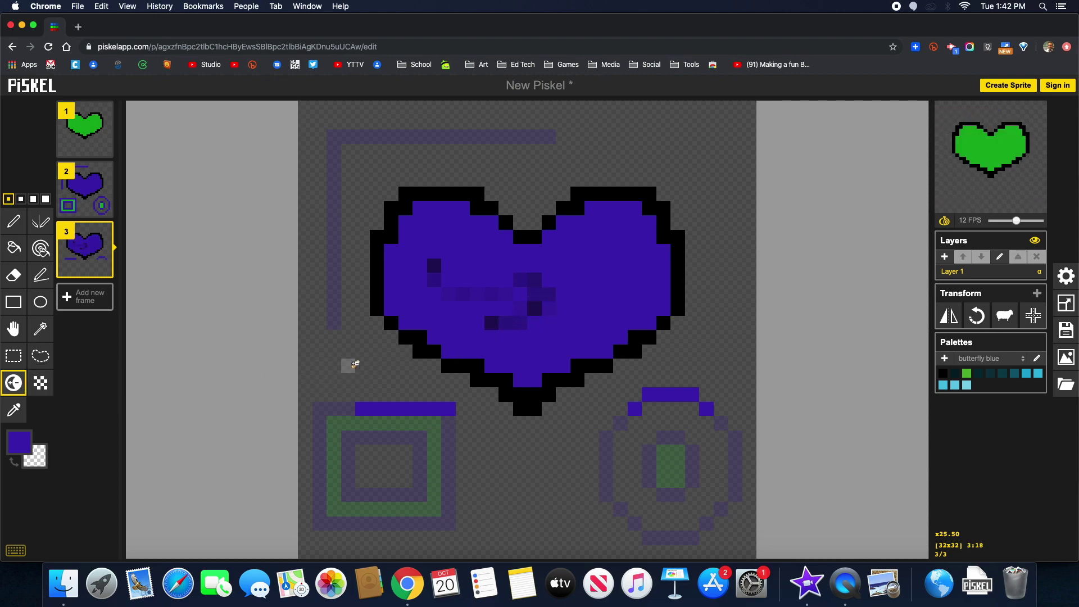
mouse_move(592, 248)
mouse_down()
mouse_move(591, 303)
mouse_move(621, 286)
mouse_move(607, 251)
mouse_move(617, 265)
mouse_move(616, 243)
mouse_move(623, 253)
mouse_up()
click(563, 337)
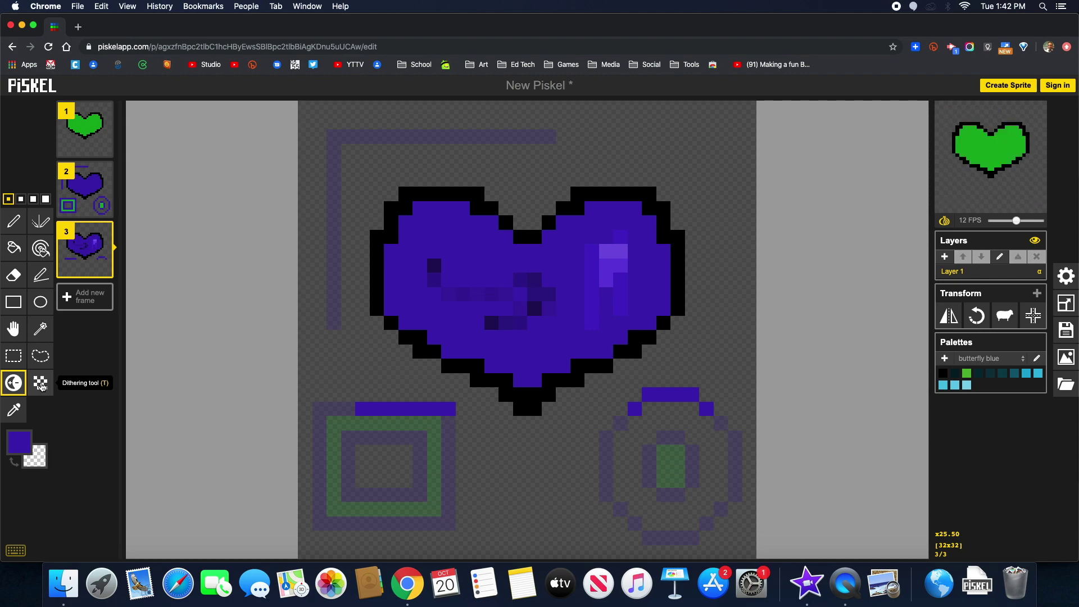
key(z)
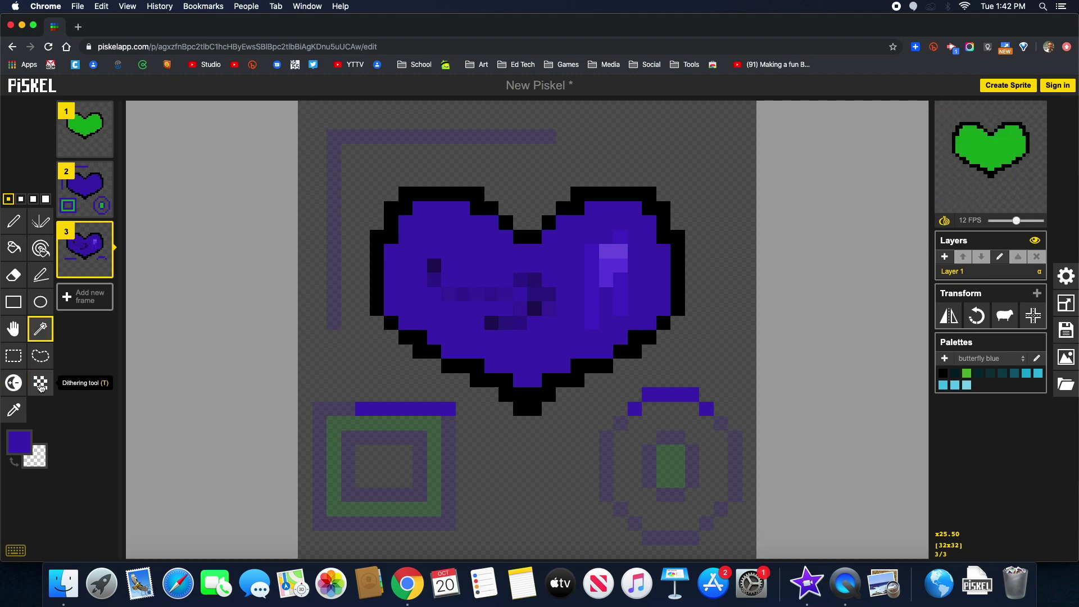
key(super+z)
key(super+z)
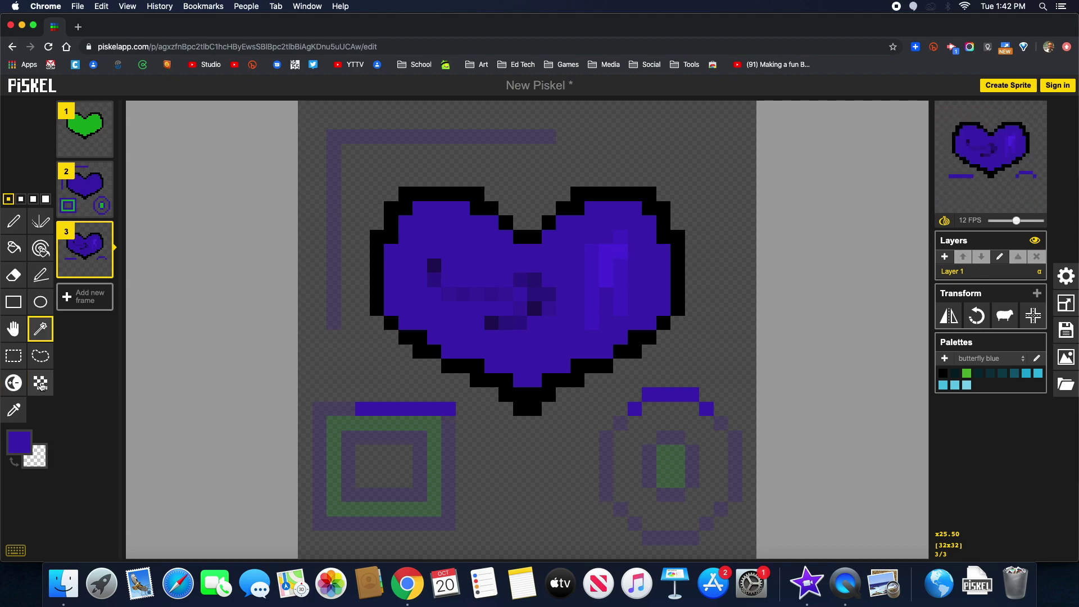
key(super+z)
key(super+z)
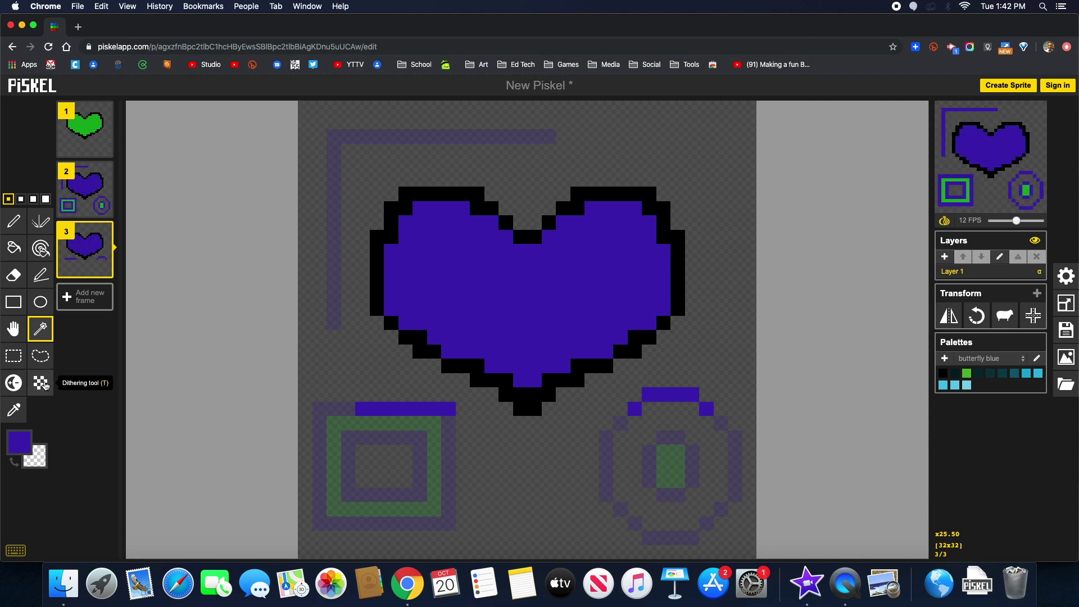
click(38, 388)
Step: Dither checker patterns across the middle and both sides of the heart
mouse_move(434, 261)
mouse_down()
mouse_move(453, 289)
mouse_move(539, 306)
mouse_move(584, 264)
mouse_up()
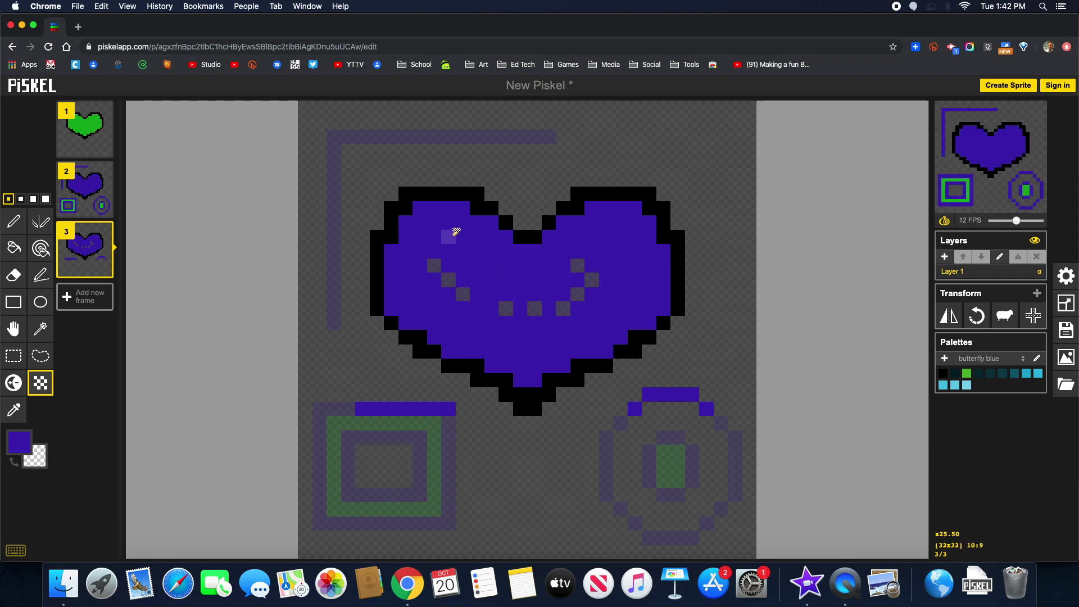
mouse_move(461, 236)
mouse_down()
mouse_move(495, 268)
mouse_move(495, 294)
mouse_move(472, 308)
mouse_up()
mouse_move(604, 248)
mouse_down()
mouse_move(624, 255)
mouse_move(605, 321)
mouse_up()
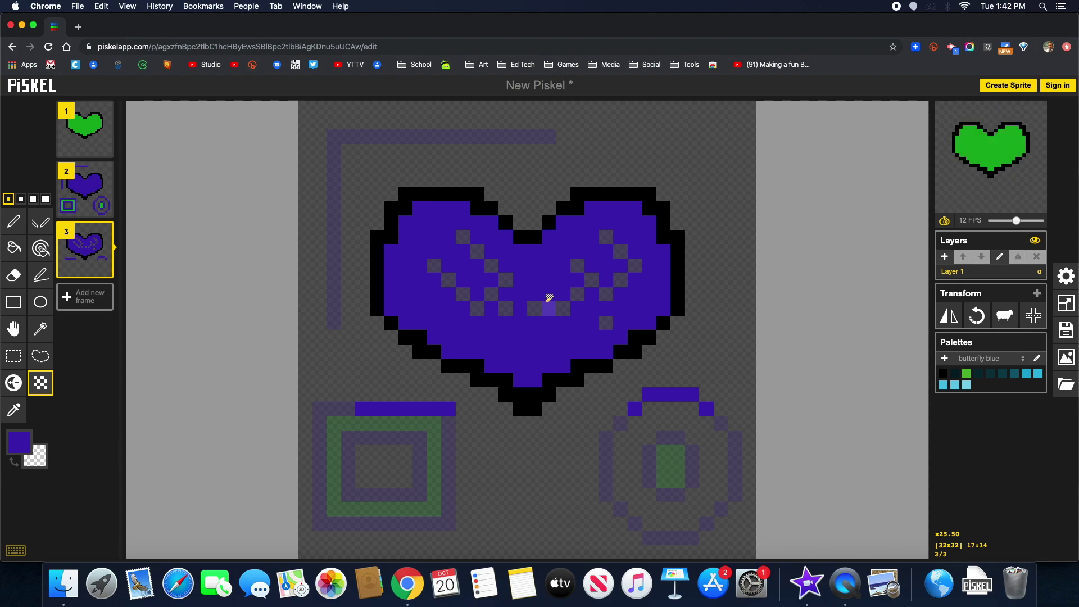
Step: Sample the heart's purple #3f20a5 from the canvas as the drawing colour
click(23, 409)
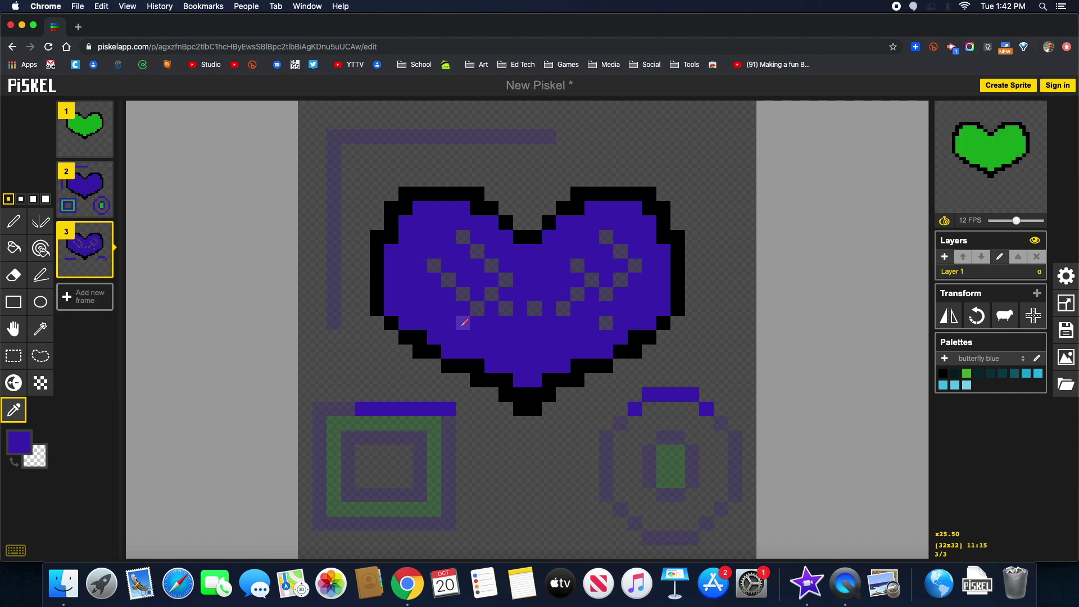
click(378, 236)
click(444, 331)
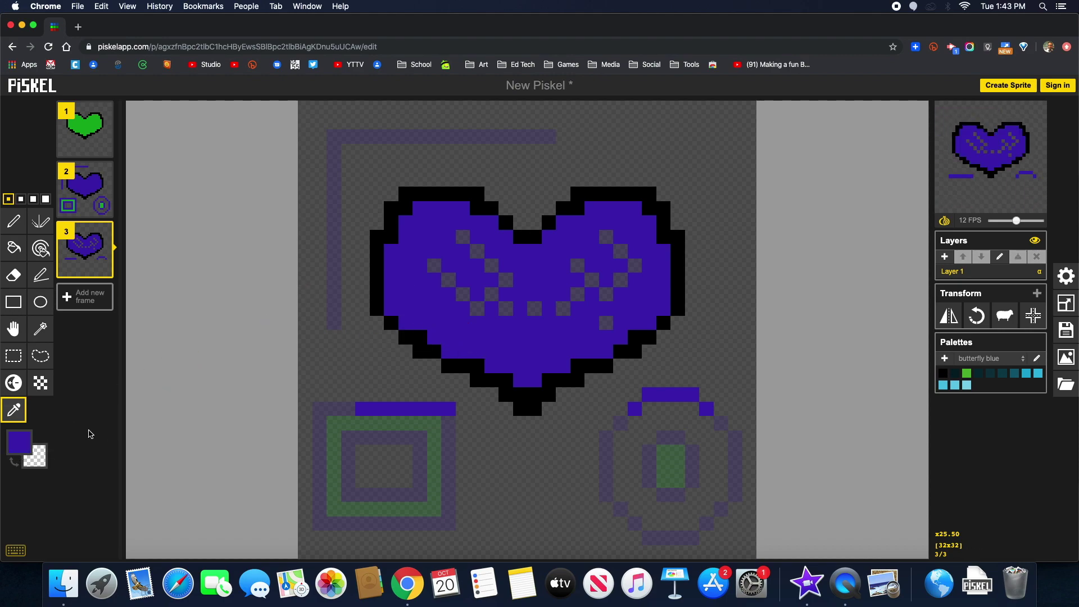
click(22, 444)
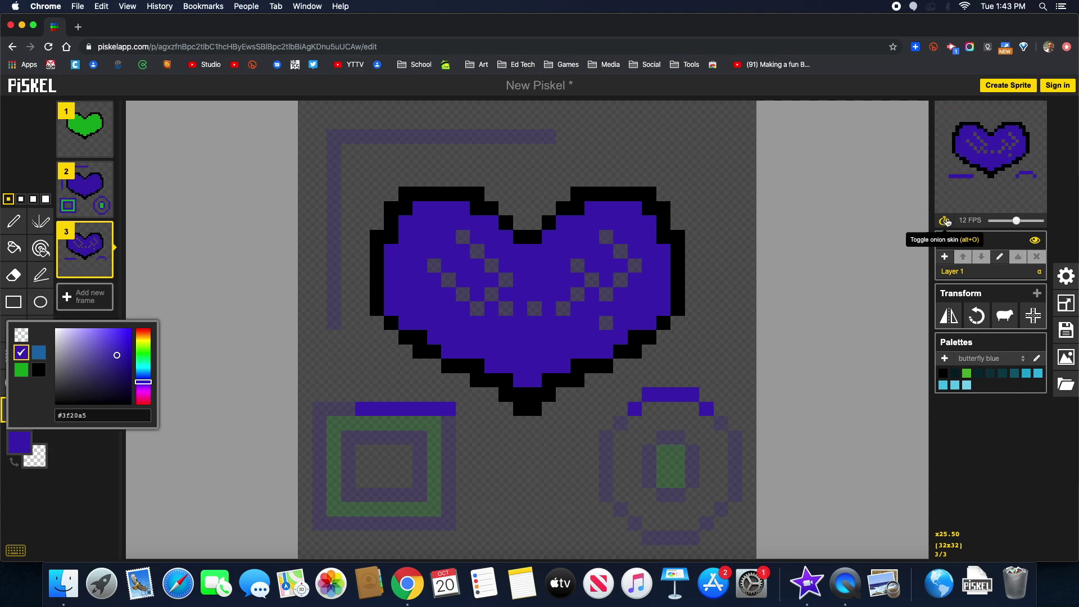
Step: Keep the #3f20a5 purple colour chooser showing over frame 3's dithered heart
mouse_move(975, 212)
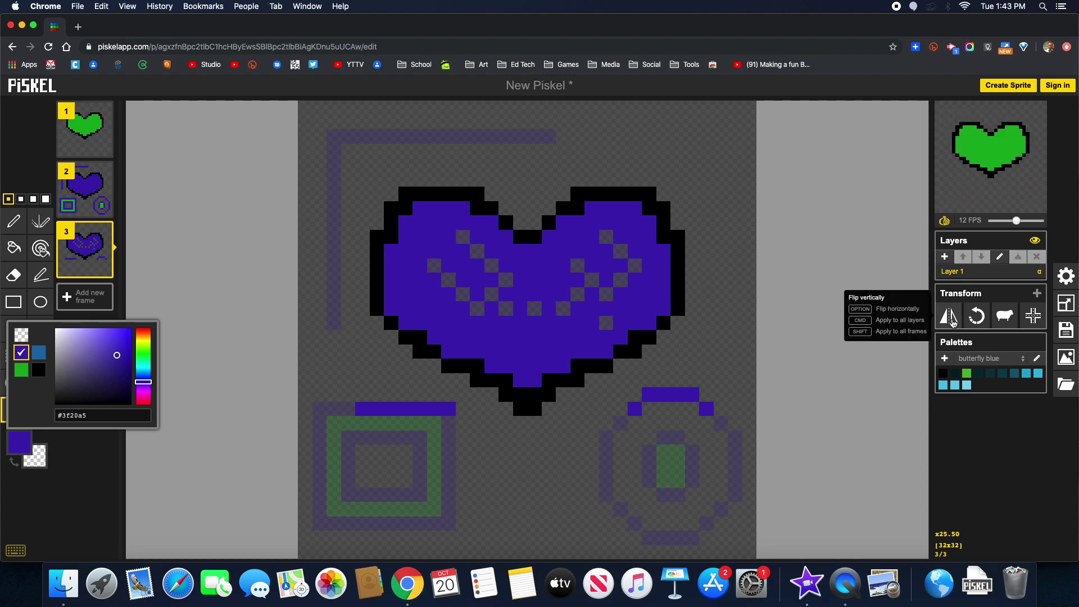
Step: Flip frame 3's heart vertically and back, then rotate it through a full turn to upright
click(952, 322)
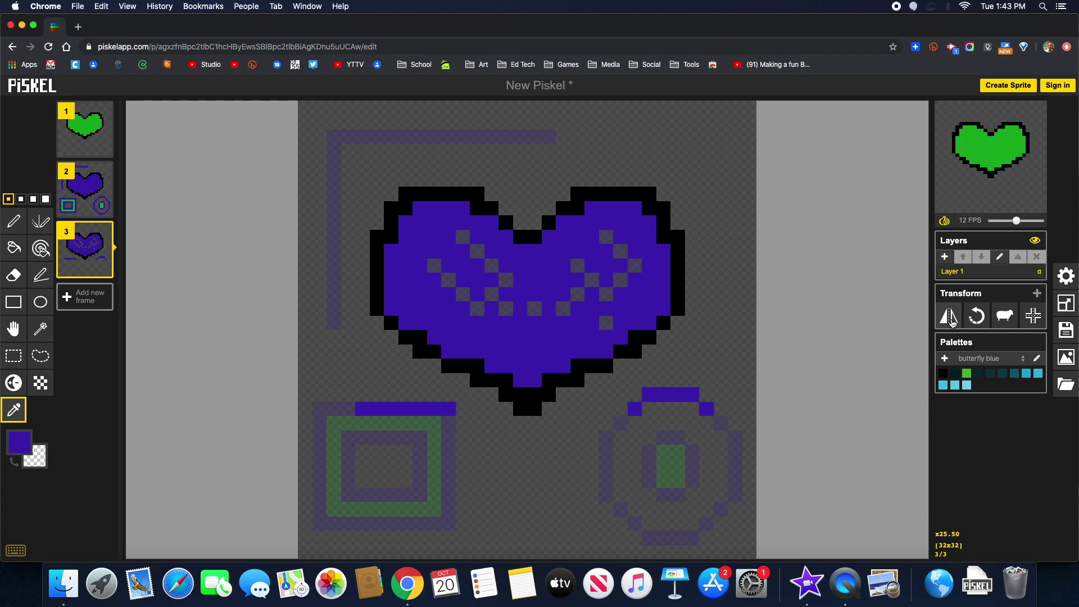
click(952, 322)
click(952, 322)
click(976, 318)
click(975, 318)
click(975, 318)
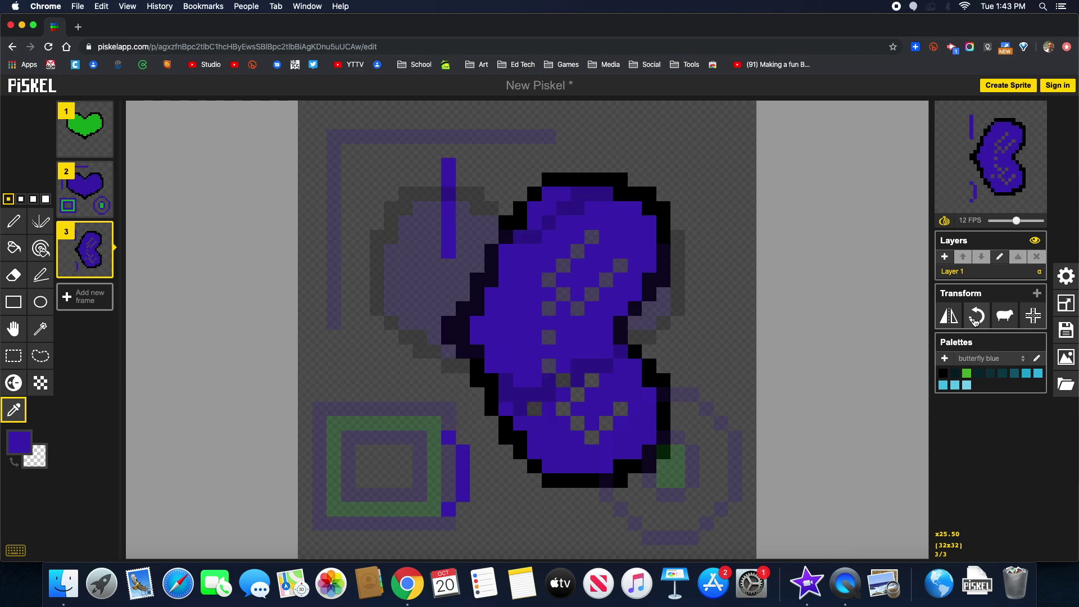
click(975, 320)
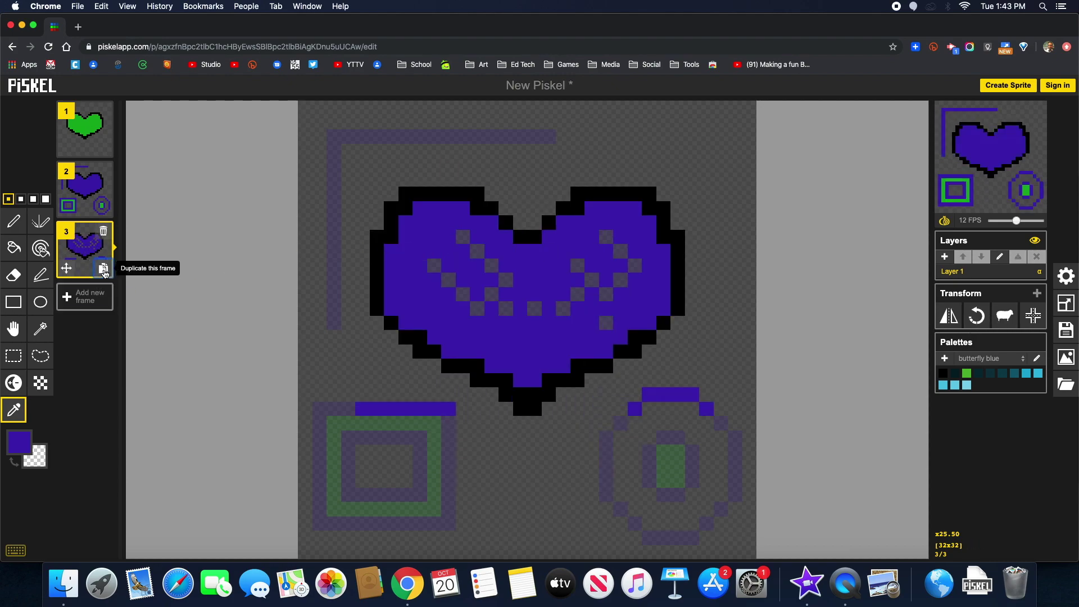
Step: Duplicate frame 3 into frame 4 and centre the heart on the canvas
click(104, 270)
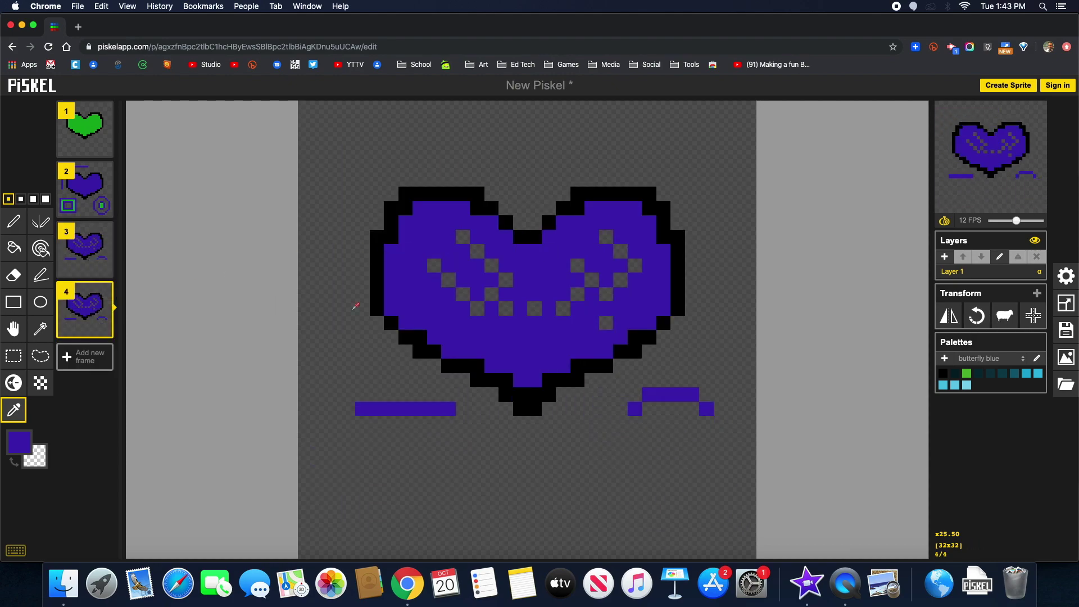
click(1013, 320)
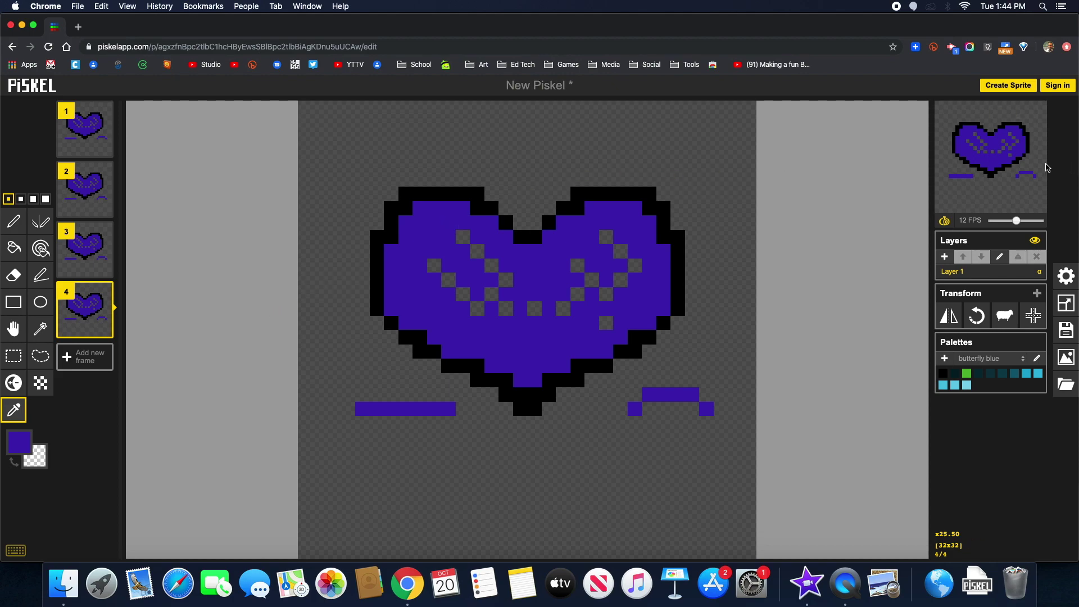
key(ctrl+z)
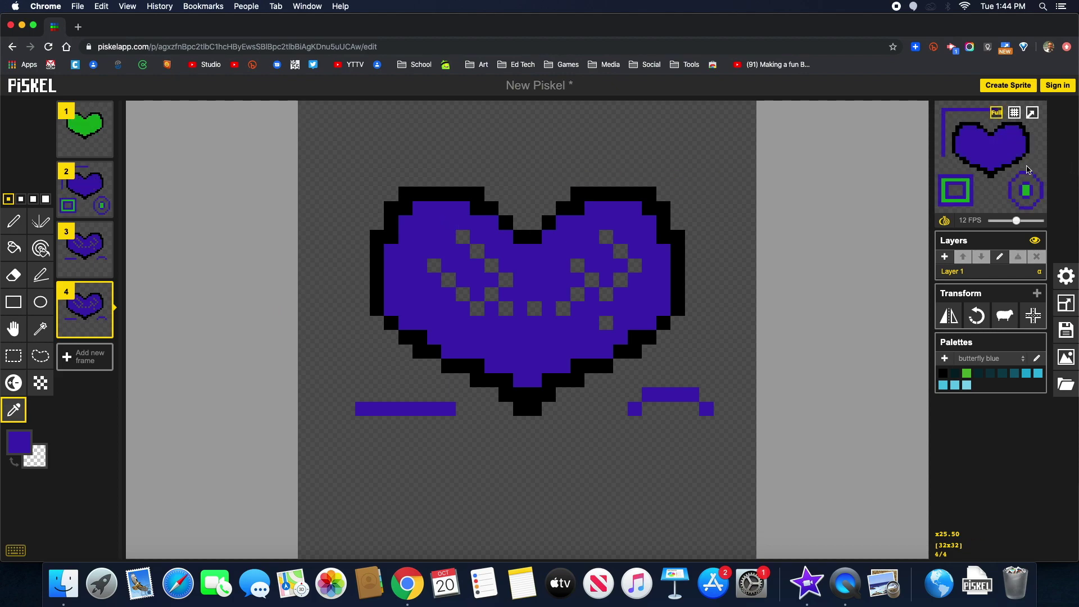
click(1034, 317)
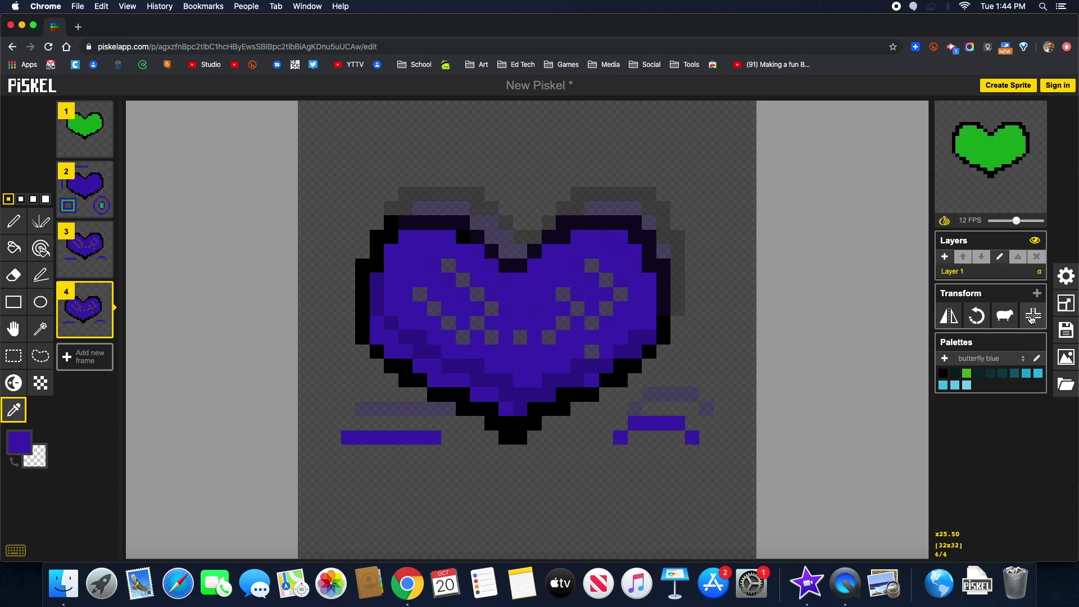
click(1034, 317)
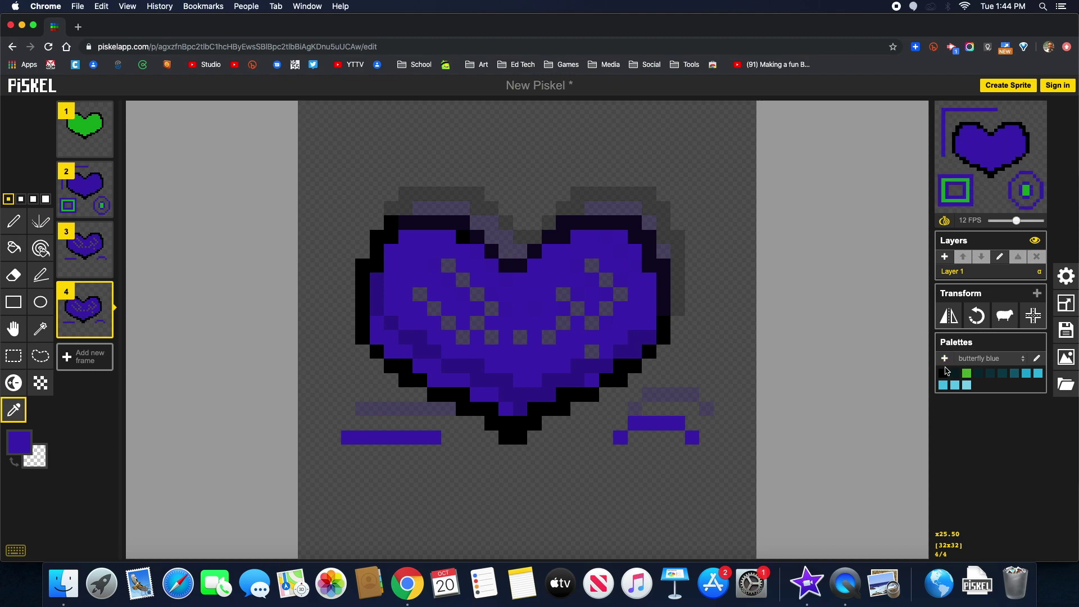
click(944, 359)
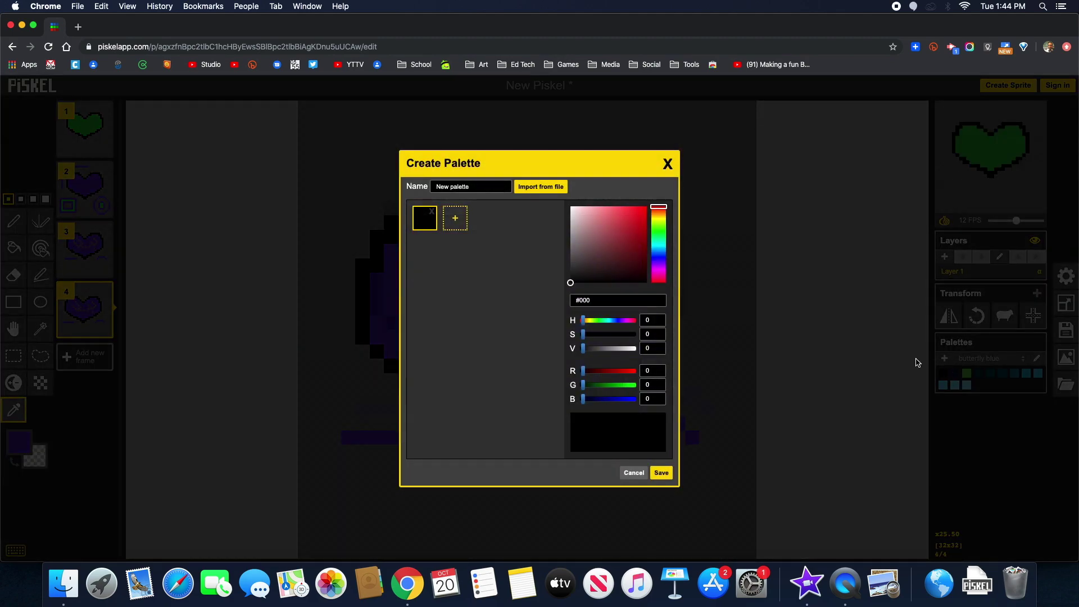
Step: Set up three palette swatches: green #1B9C2B, olive #9A9C1B and teal #1B9C90
click(634, 236)
click(658, 233)
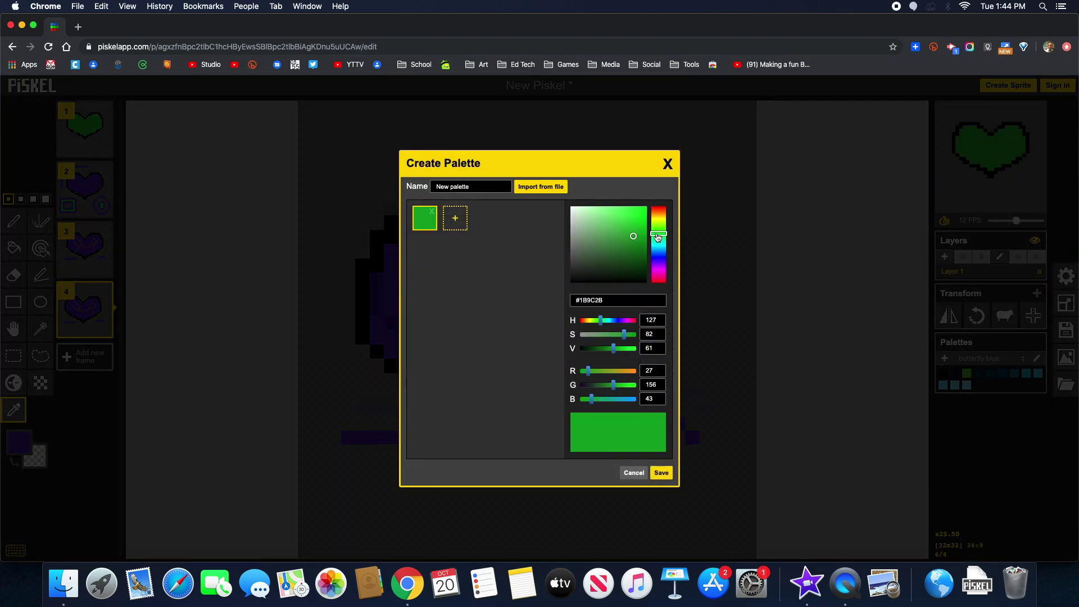
click(503, 192)
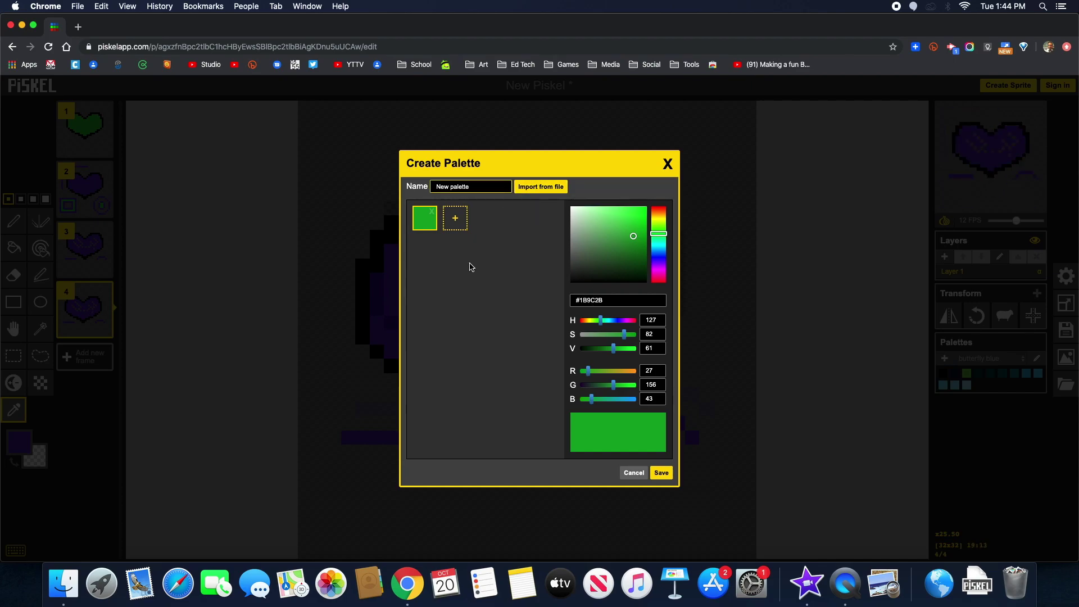
click(455, 219)
click(658, 248)
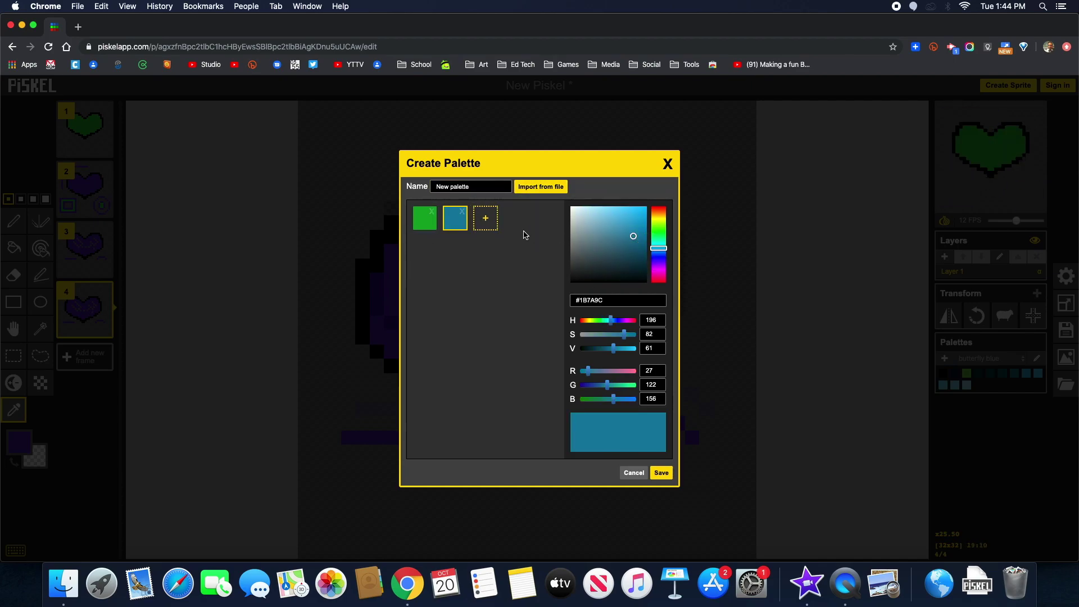
click(658, 219)
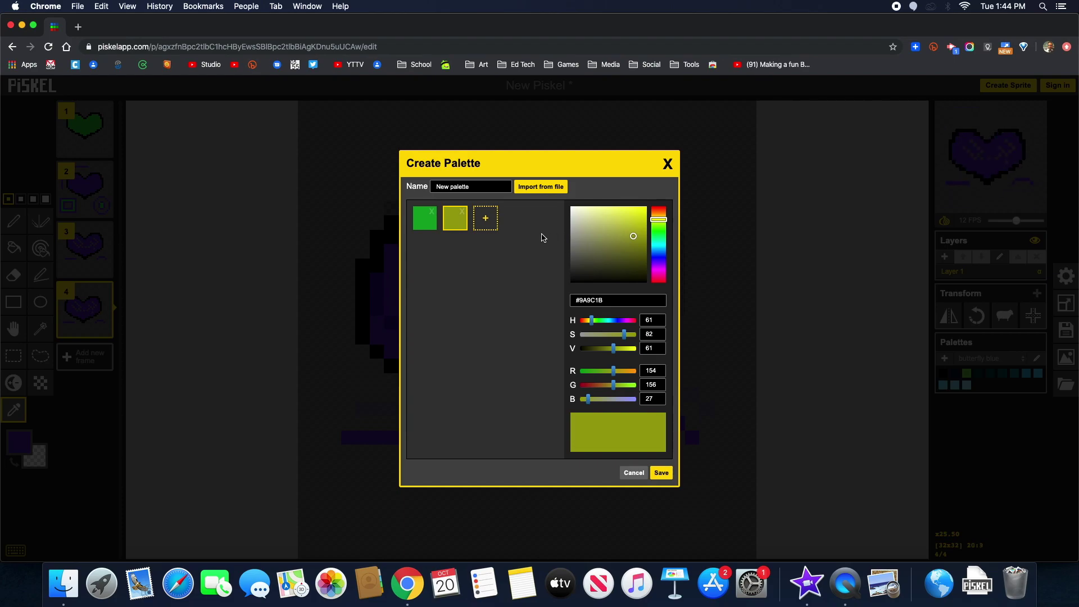
click(486, 218)
click(659, 243)
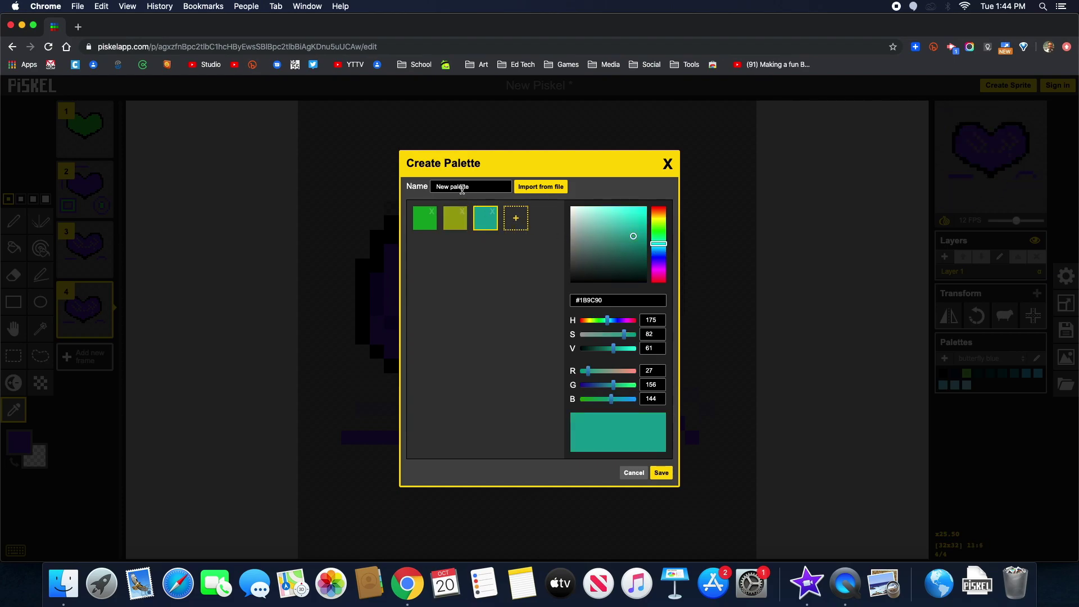
Step: Name the palette 'custom palette' and save it
click(463, 188)
triple_click(463, 188)
text(custom)
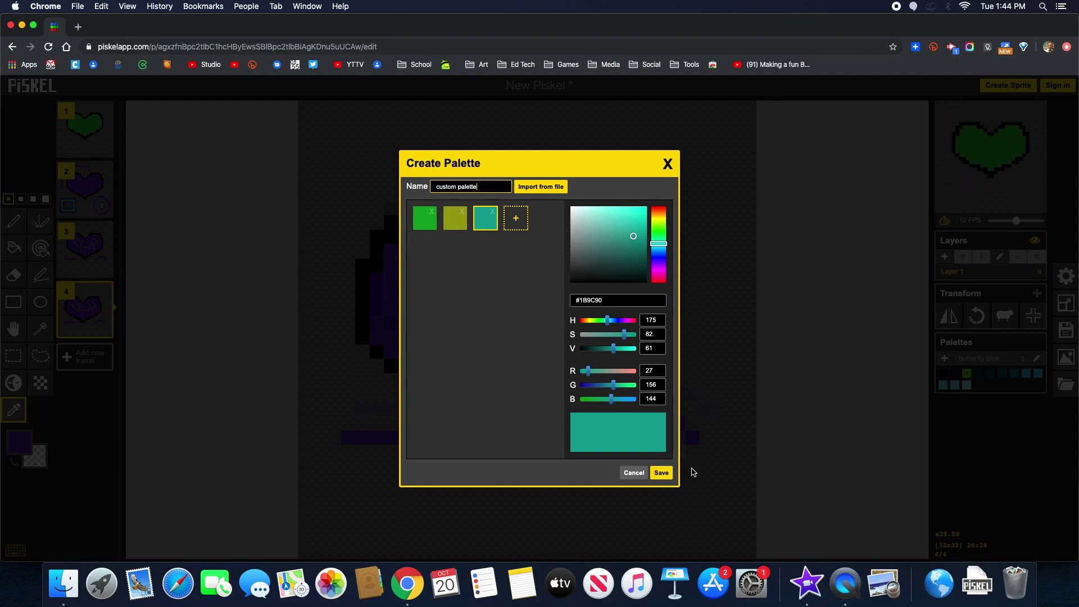
click(662, 474)
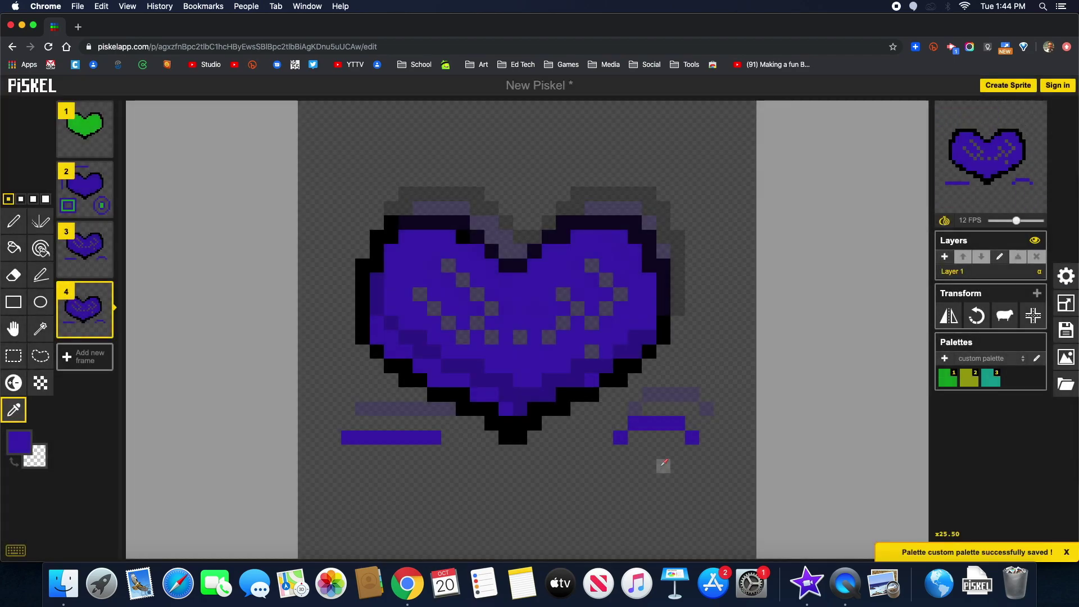
Step: Resize the canvas to 96x96 with content unscaled, anchored top-left
click(1067, 304)
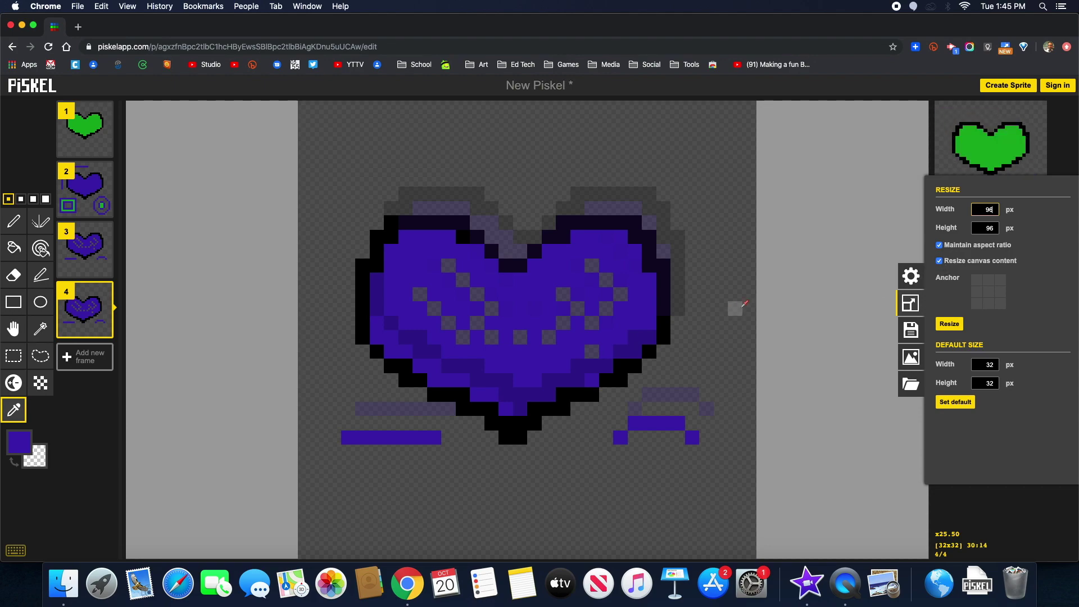
click(939, 261)
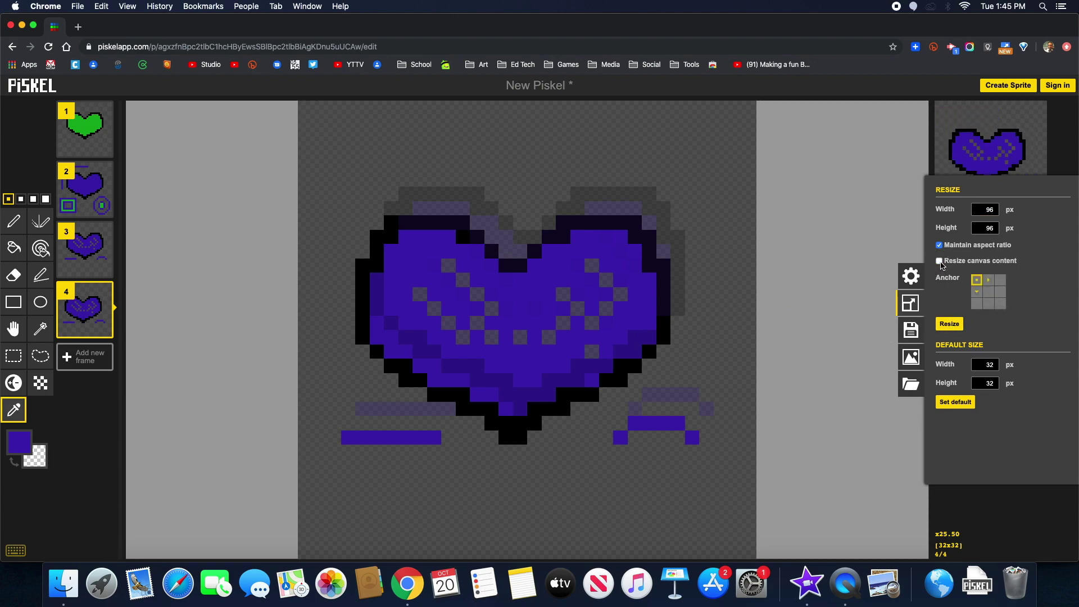
click(949, 324)
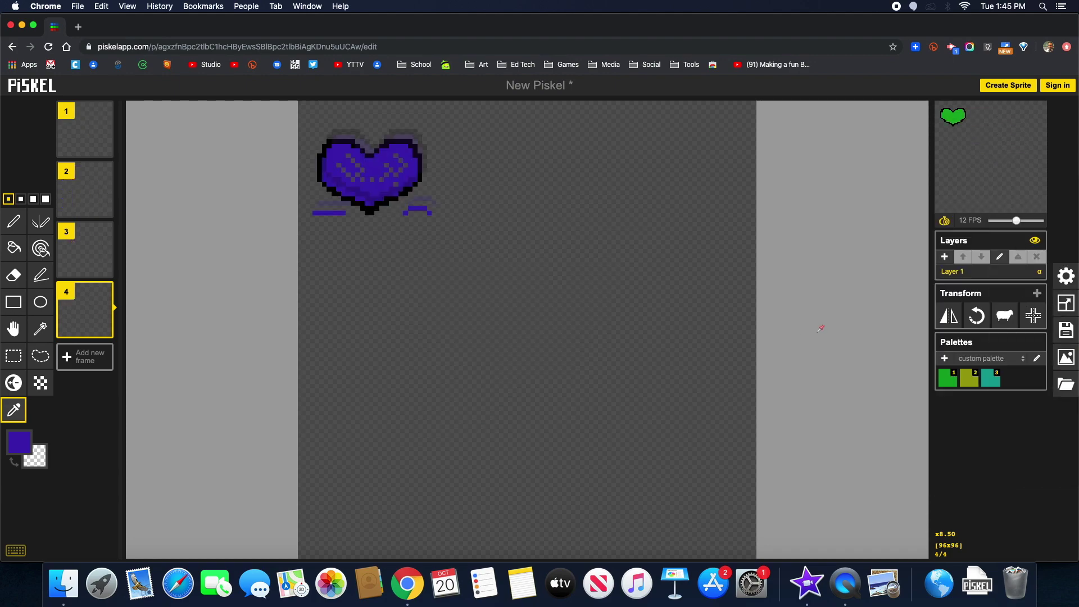
Step: Open the Save panel and attempt to edit the sprite title
click(1068, 333)
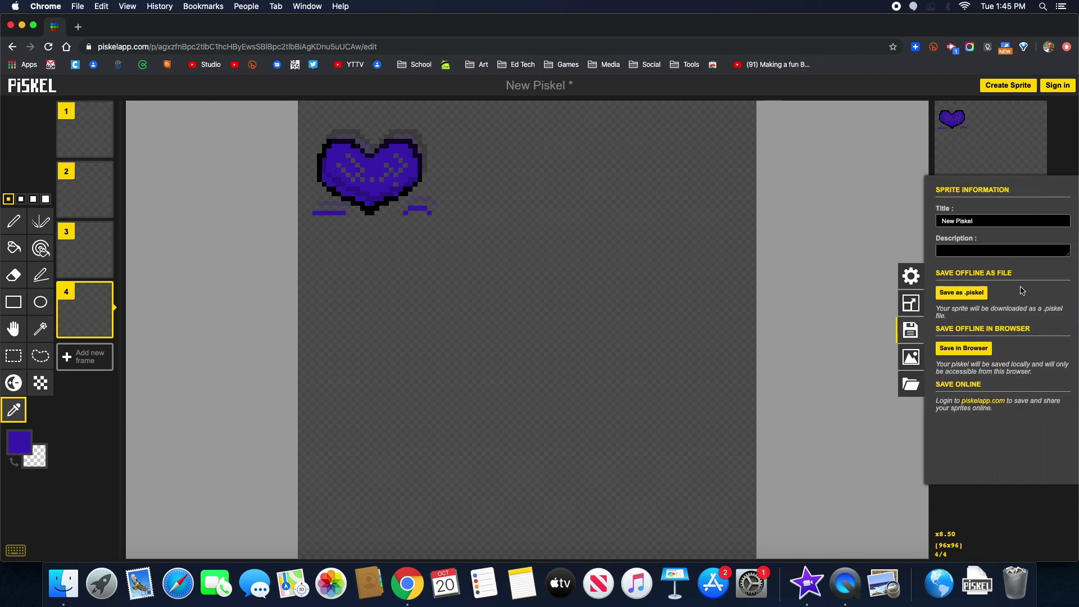
click(978, 222)
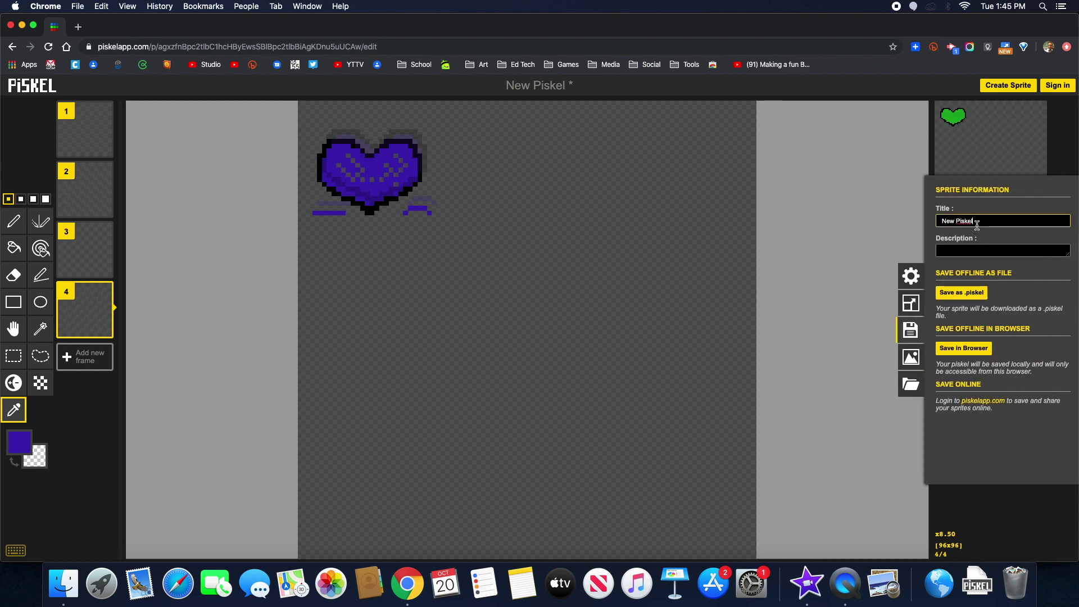
click(928, 220)
key(e)
key(r)
key(t)
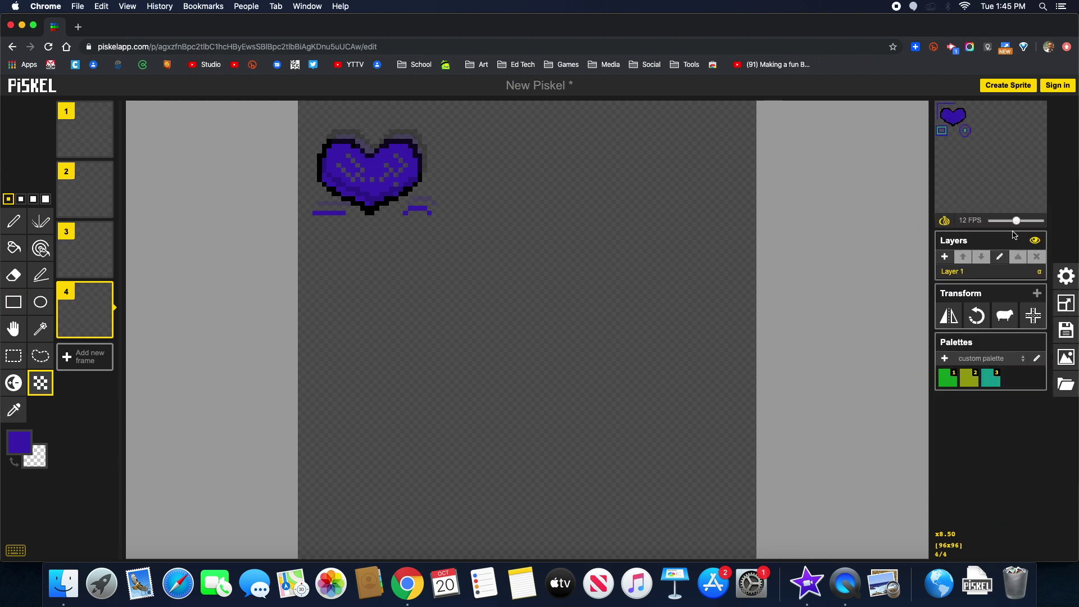
click(1066, 330)
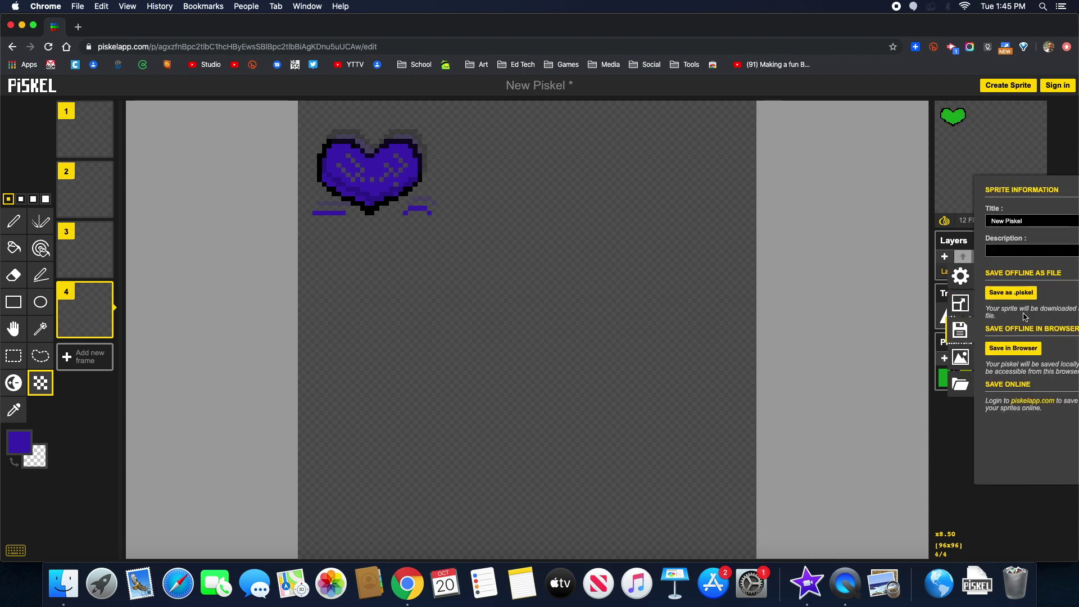
click(914, 222)
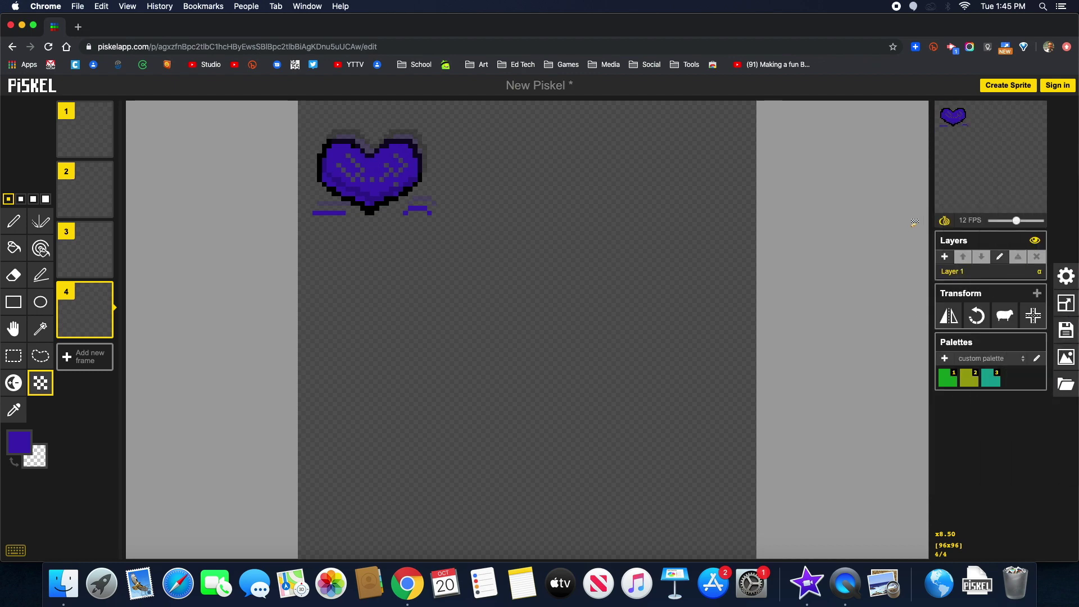
click(1066, 330)
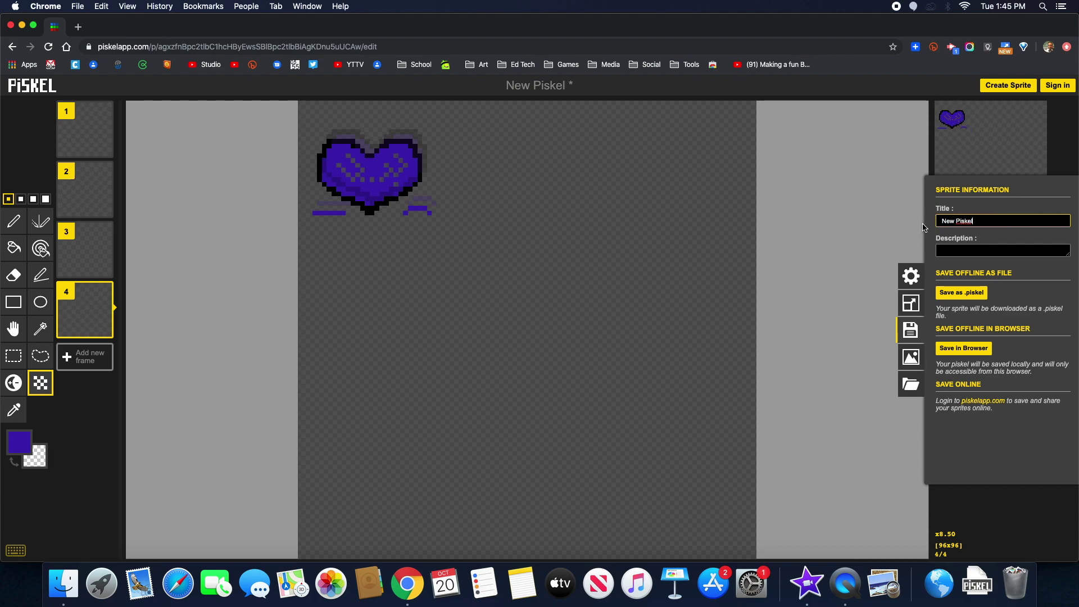
click(922, 223)
click(1065, 328)
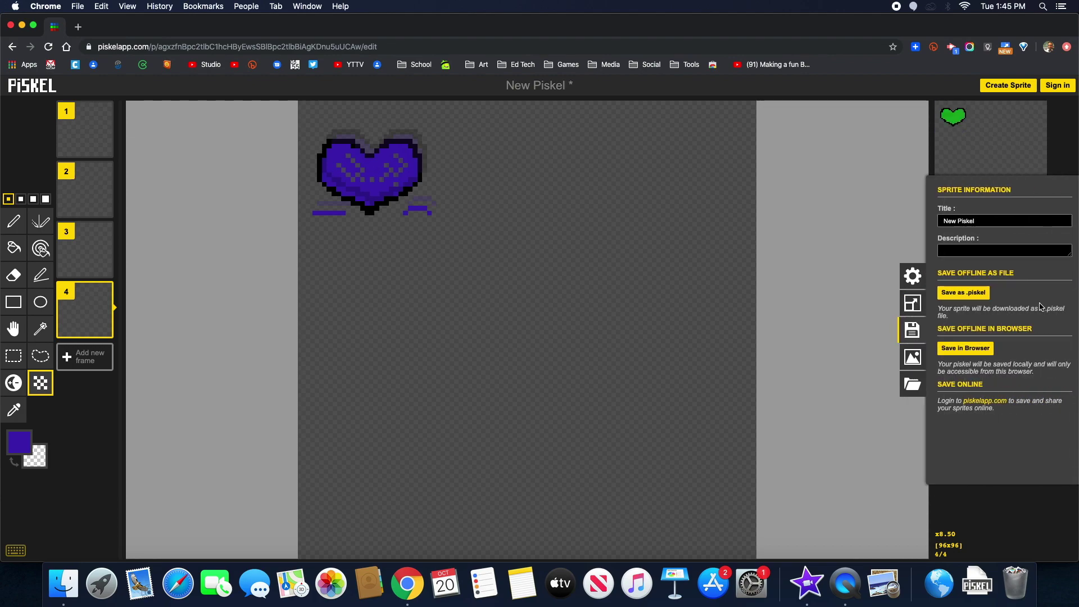
Step: Retitle the sprite 'heart', download it as .piskel, and reload Piskel
click(985, 222)
key(BackSpace)
key(BackSpace)
key(BackSpace)
key(BackSpace)
key(BackSpace)
key(BackSpace)
key(BackSpace)
key(BackSpace)
key(BackSpace)
key(BackSpace)
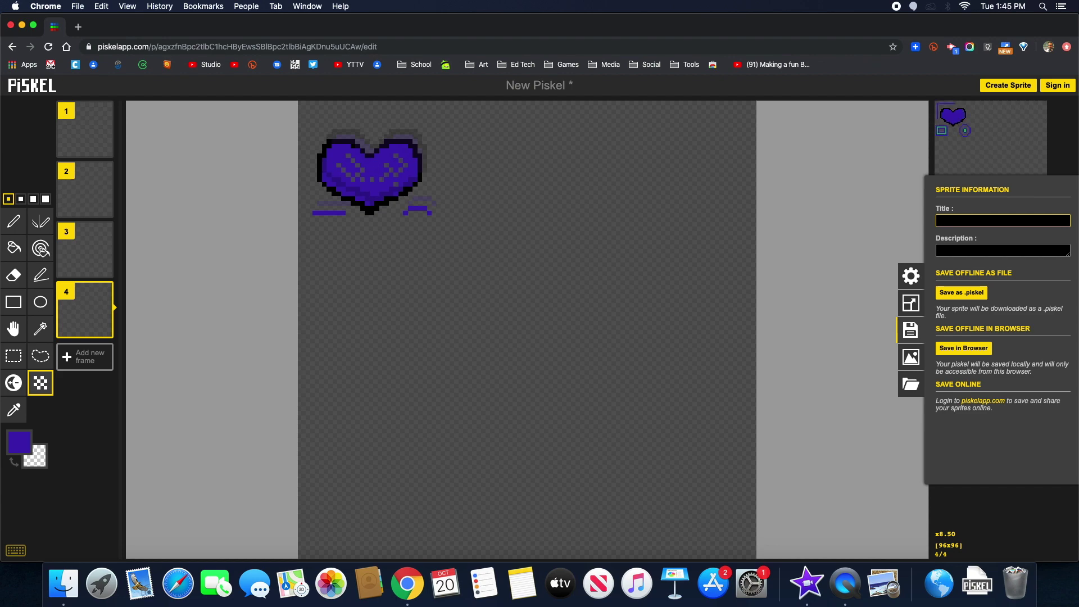
text(heart)
click(983, 293)
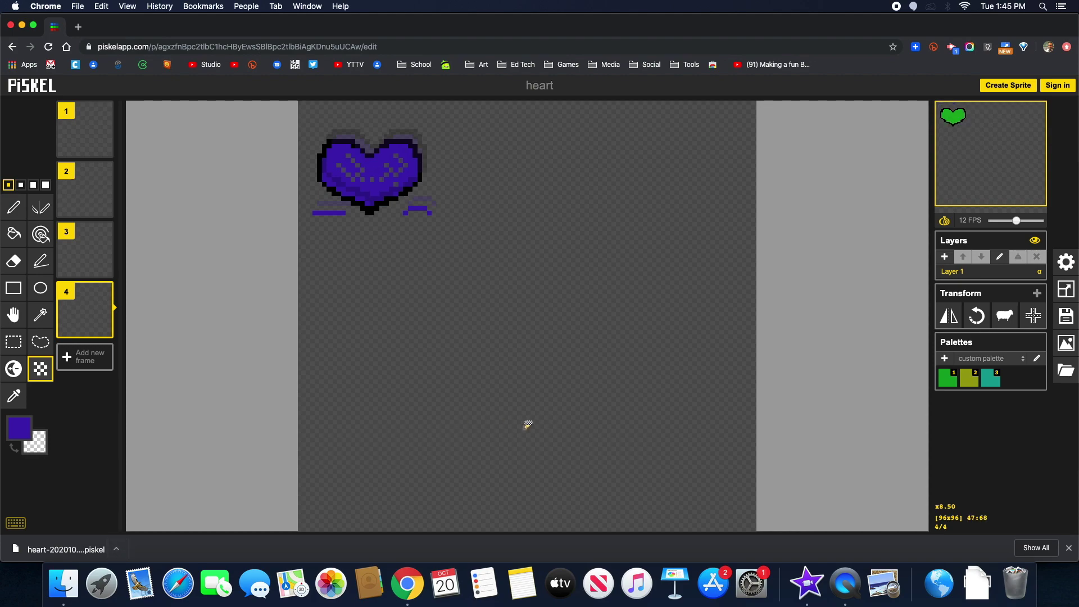
click(49, 46)
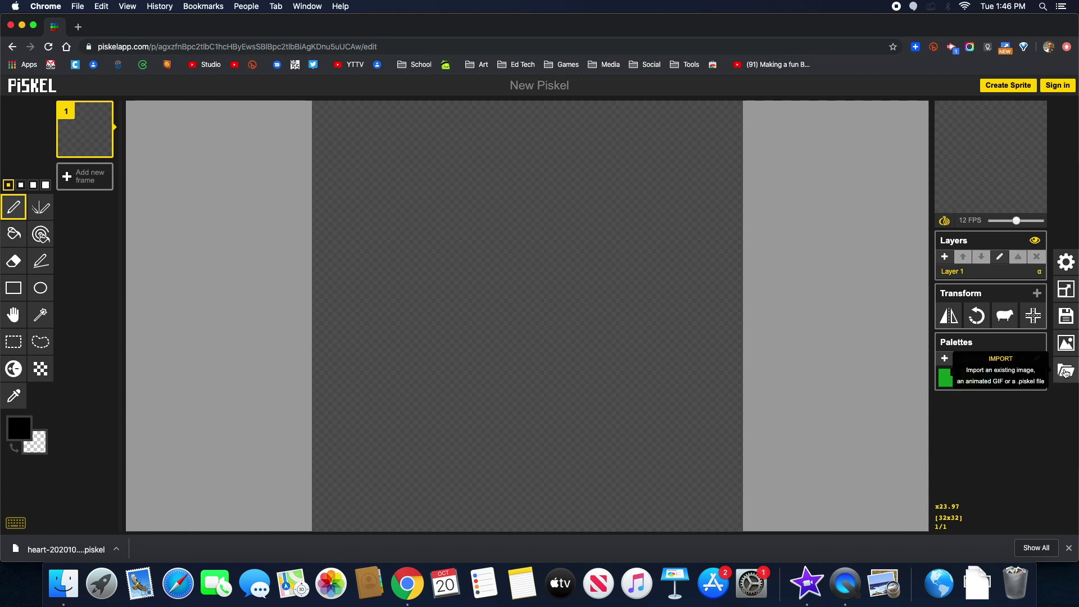
Step: Import the saved heart .piskel file from the Downloads folder
click(1065, 374)
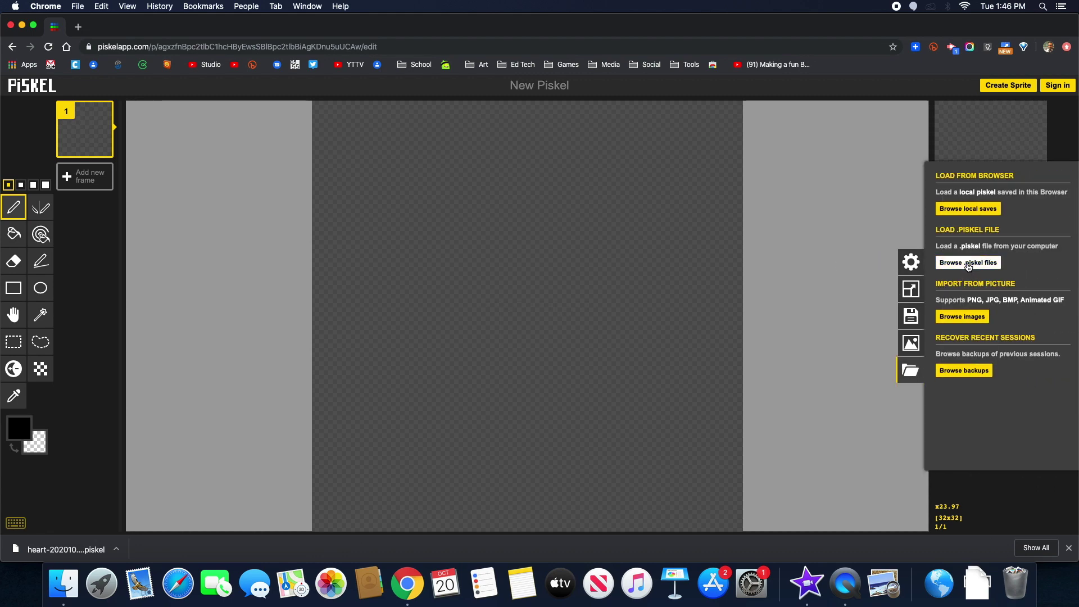
click(968, 263)
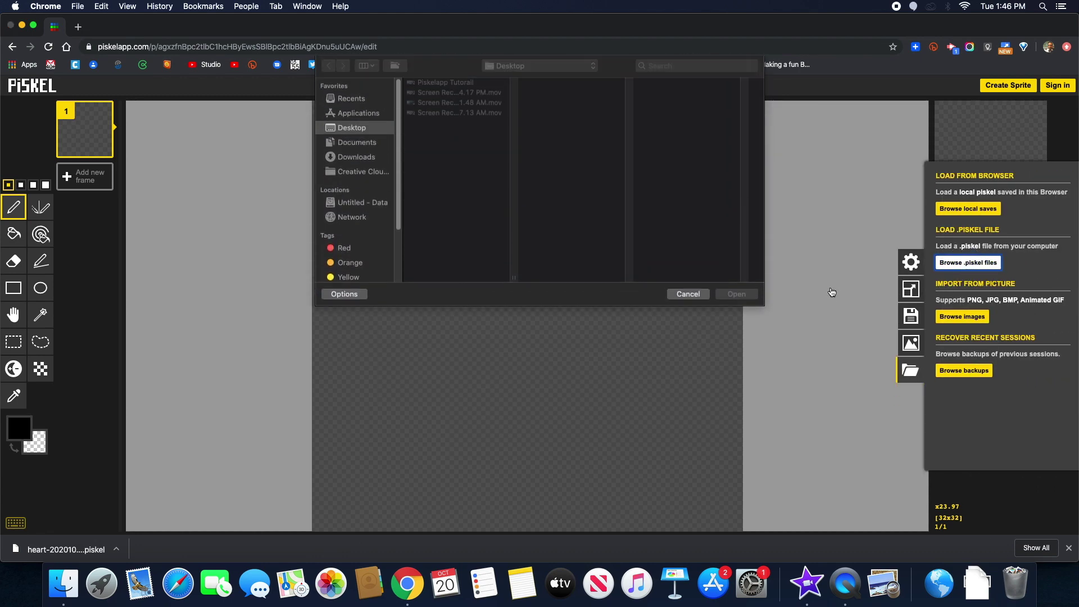
click(355, 158)
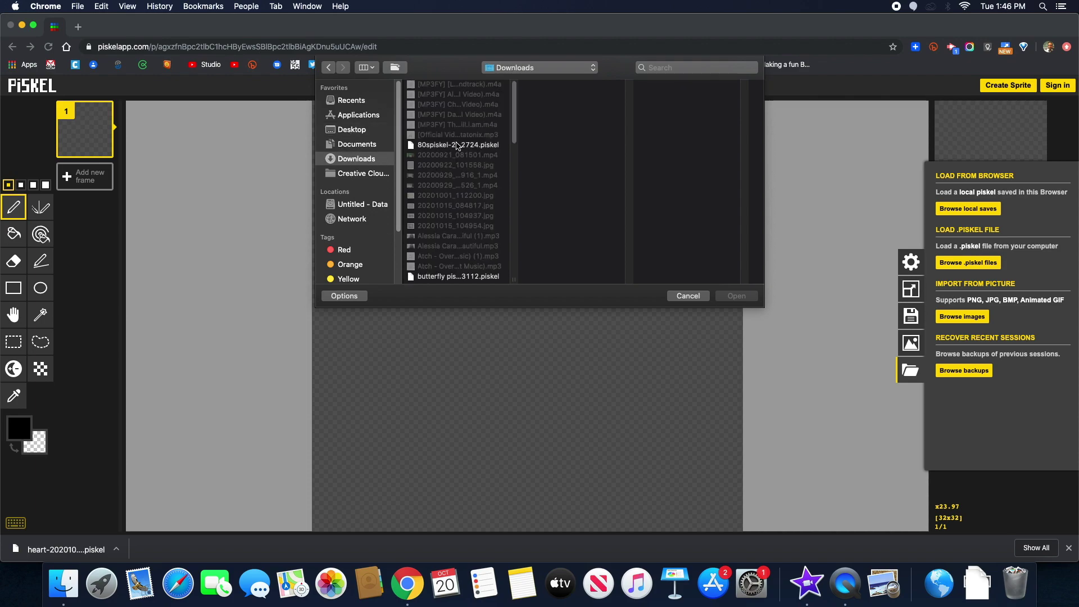
click(514, 172)
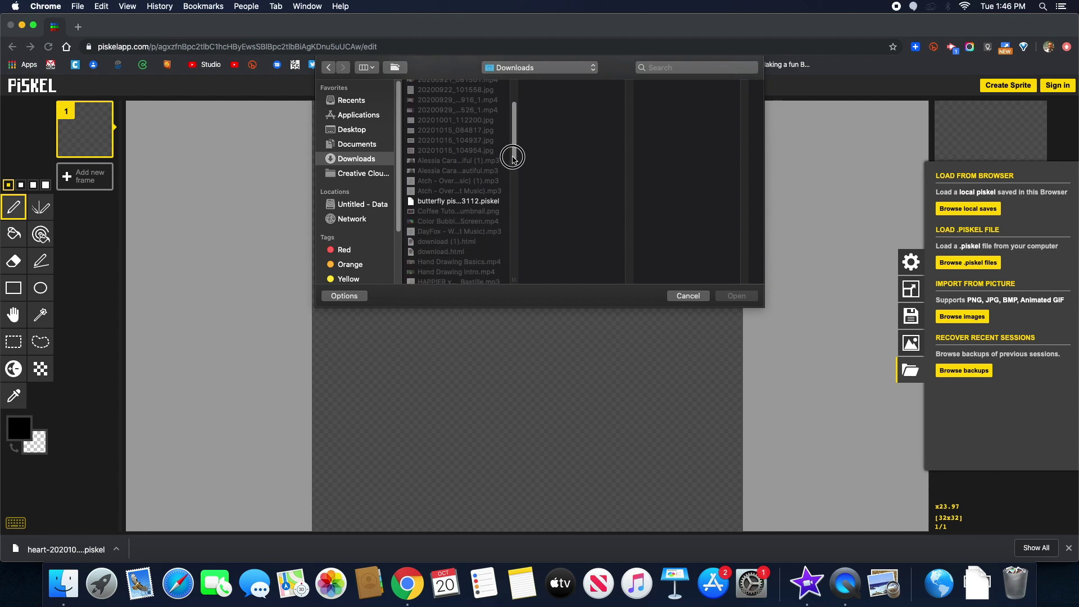
click(462, 216)
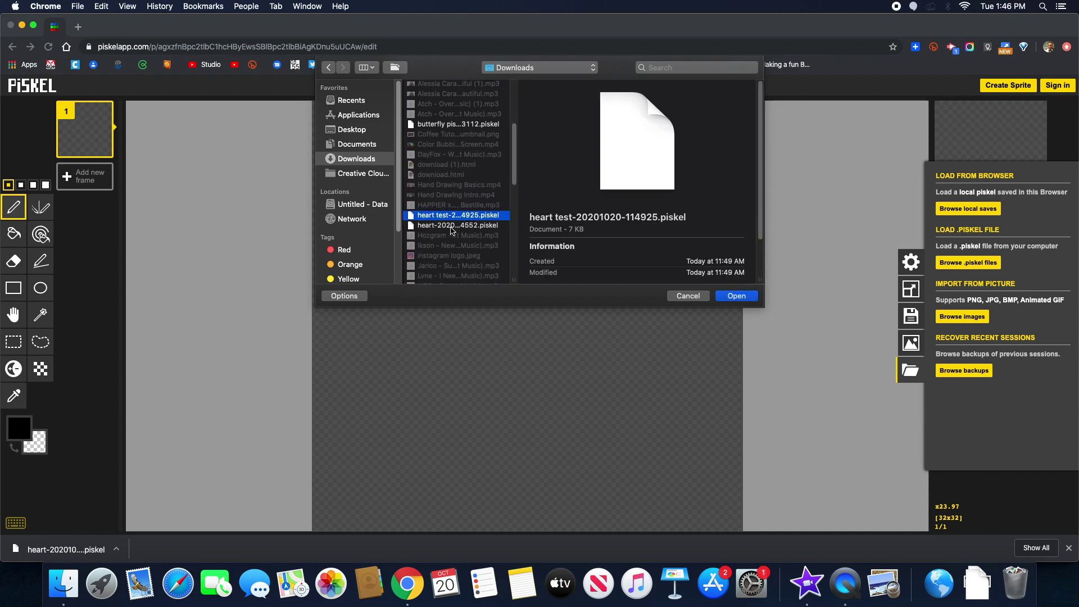
click(453, 230)
click(748, 297)
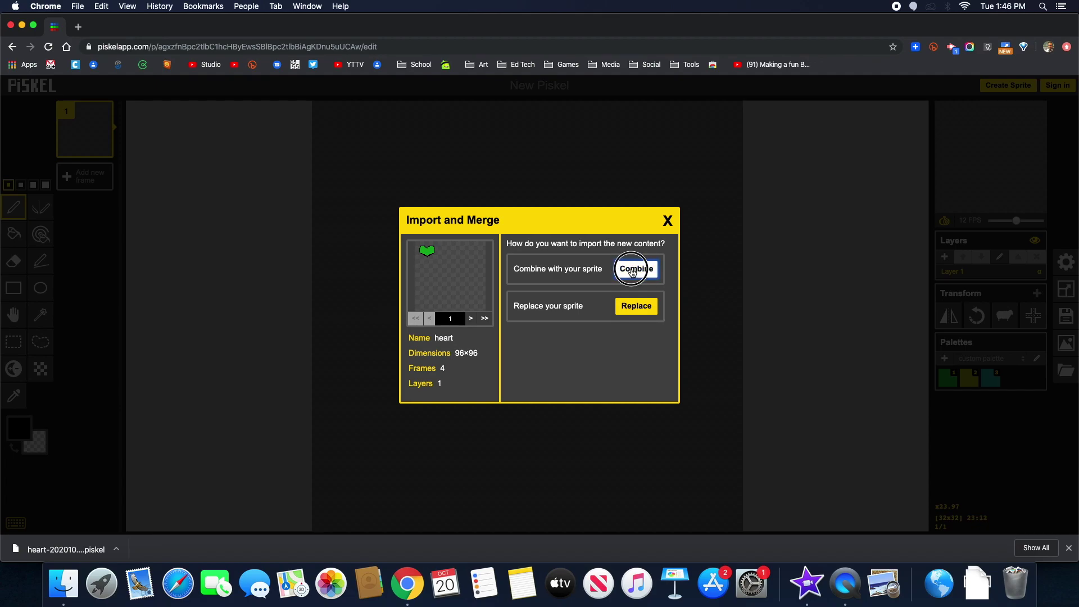
Step: Combine the heart into the current sprite, expanding the canvas to 96x96
click(636, 269)
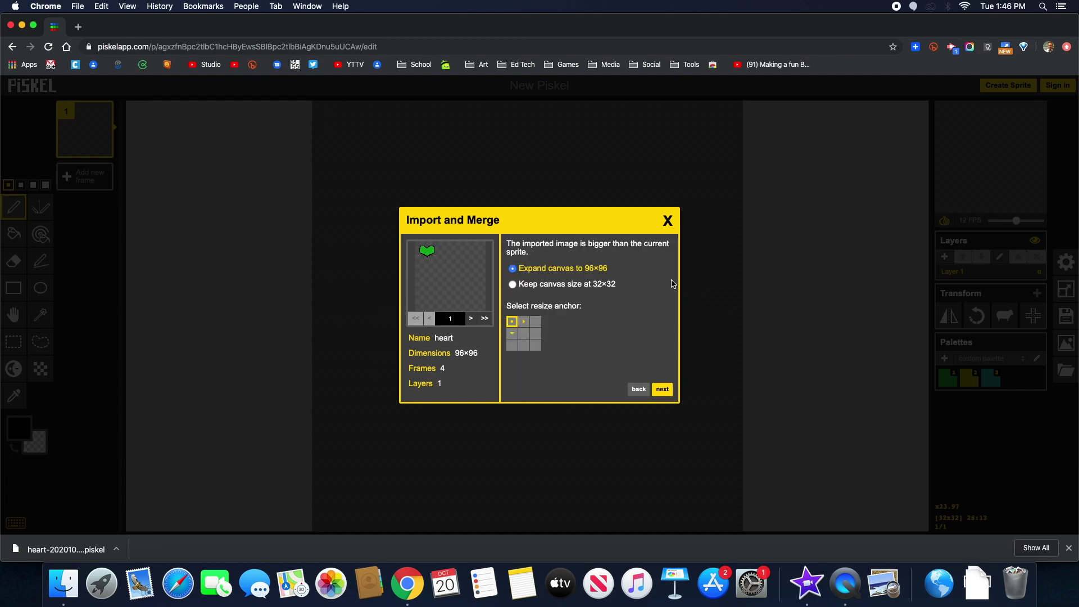
click(664, 392)
click(664, 391)
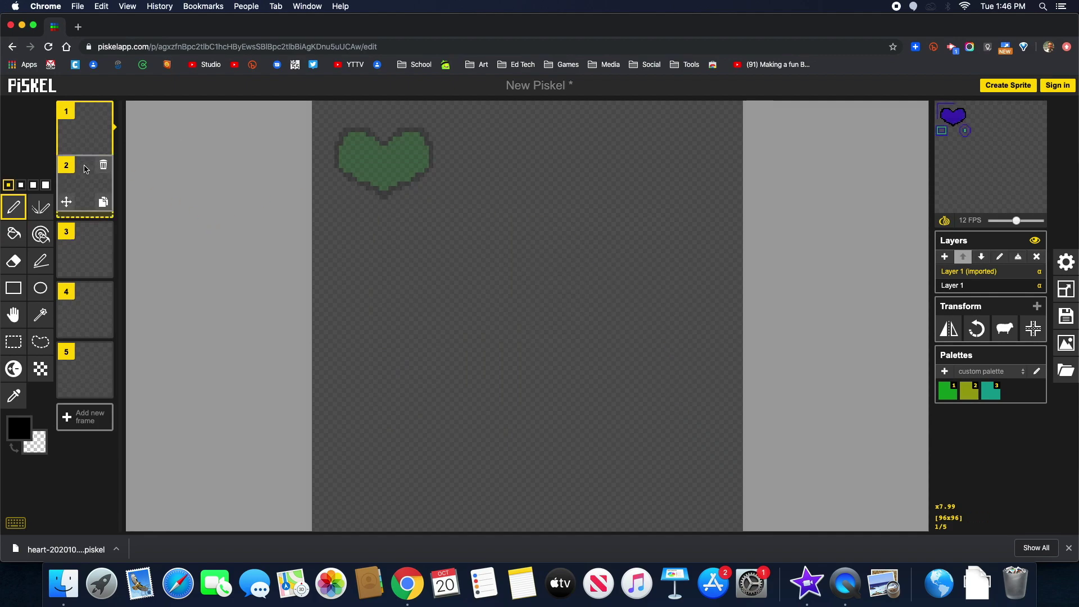
mouse_move(78, 139)
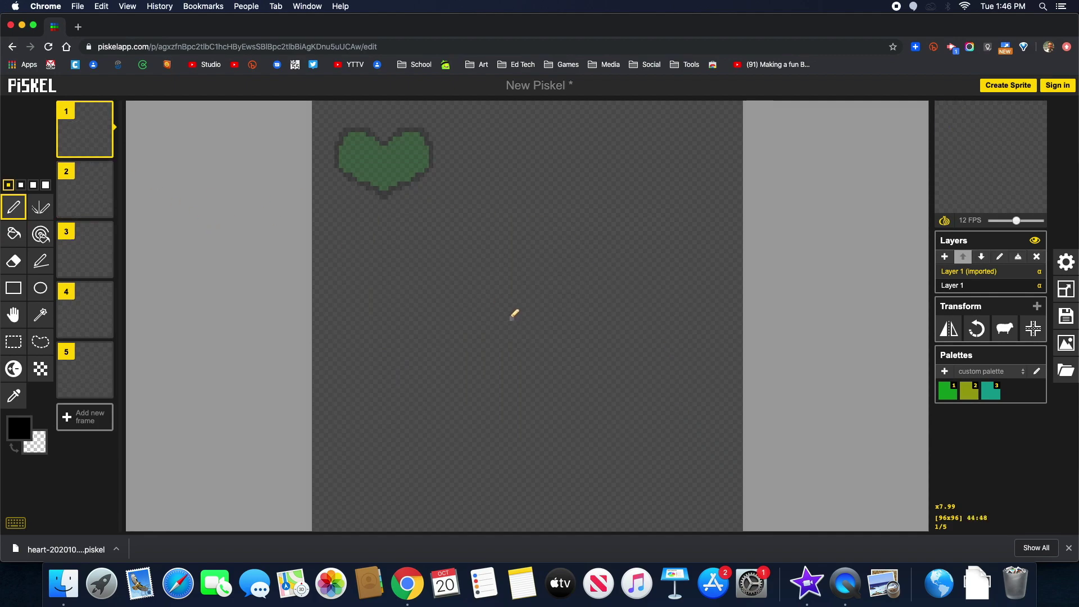